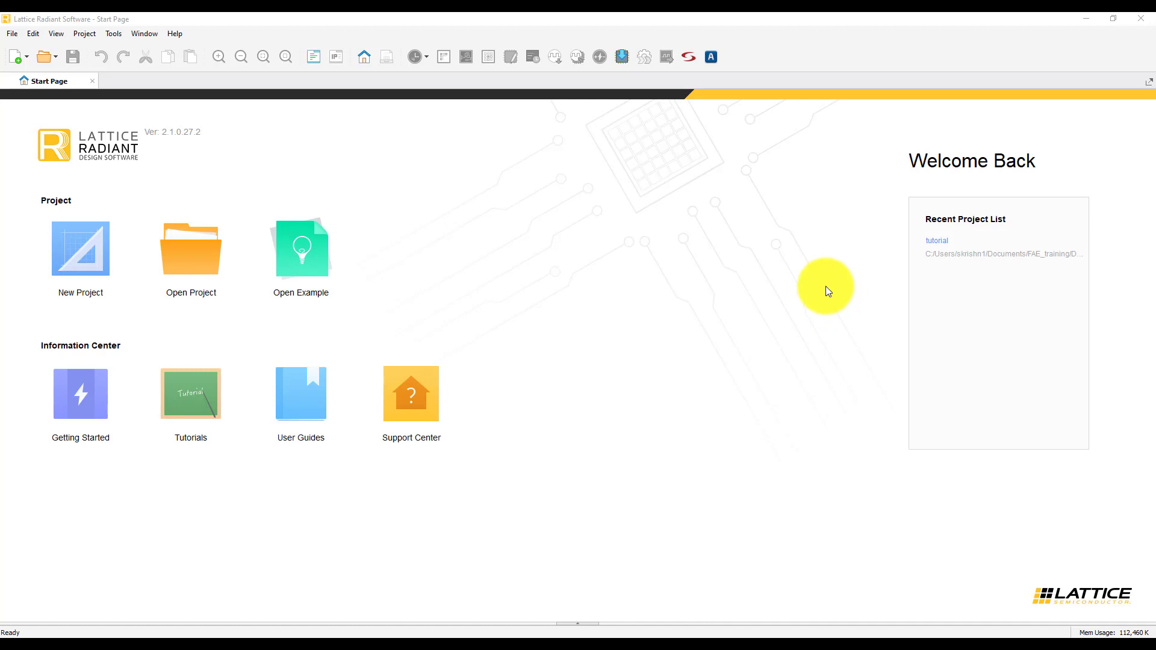
- Start a new project named 'tutorial', keeping the default project location
left_click(100, 251)
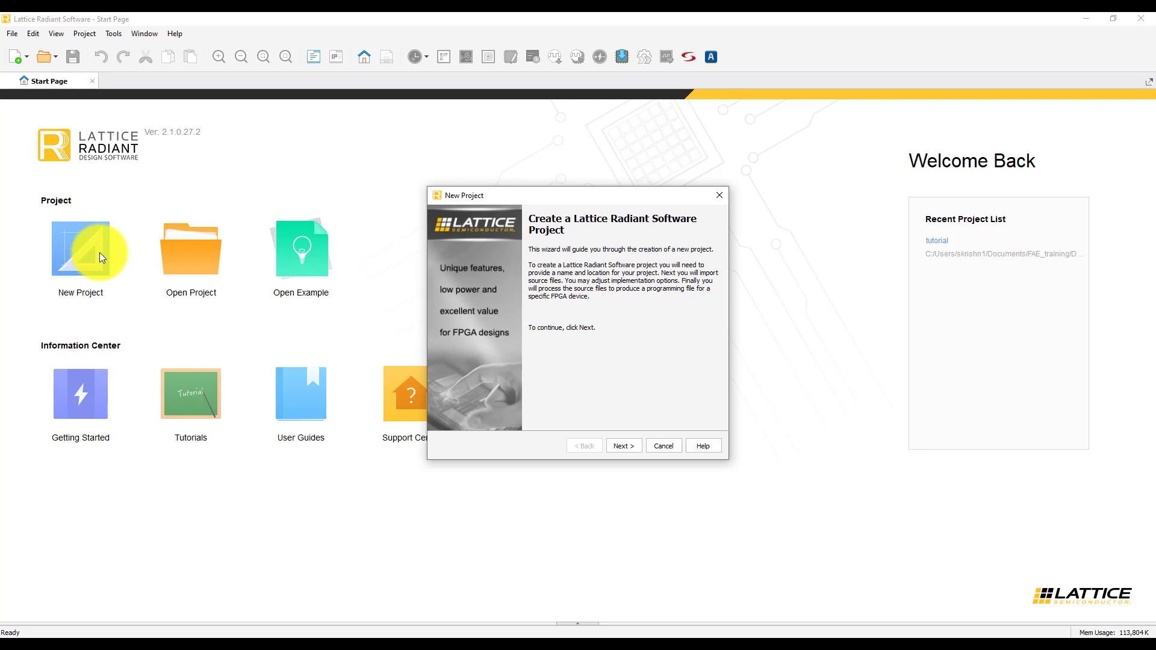
left_click(634, 445)
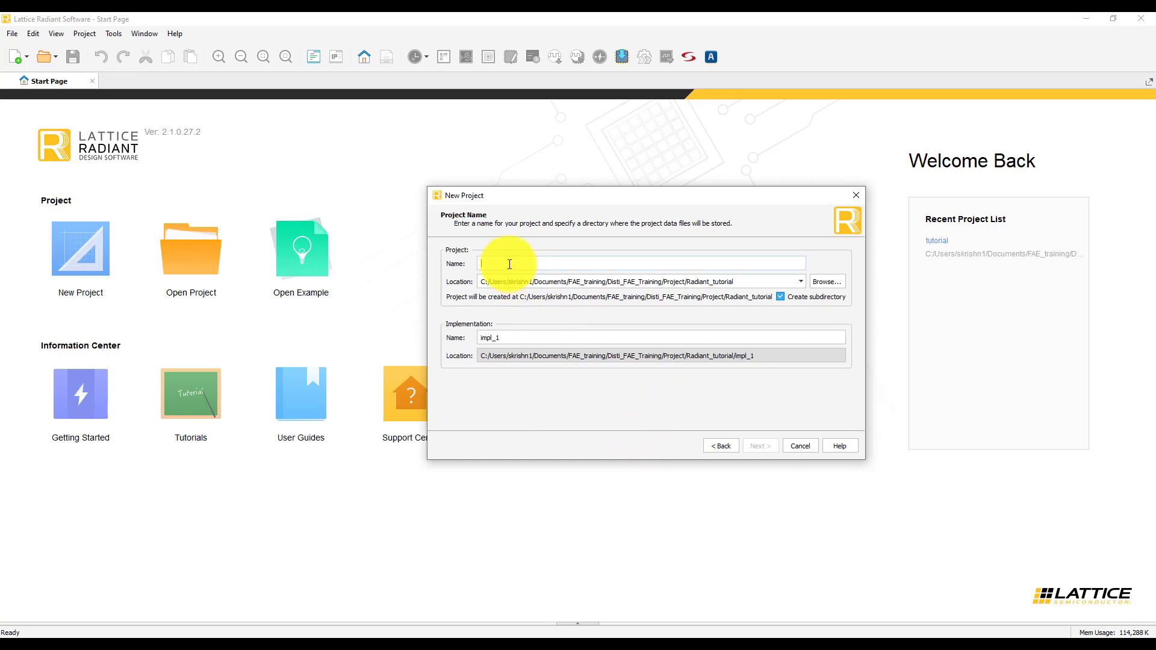
type("tutorial")
left_click(842, 286)
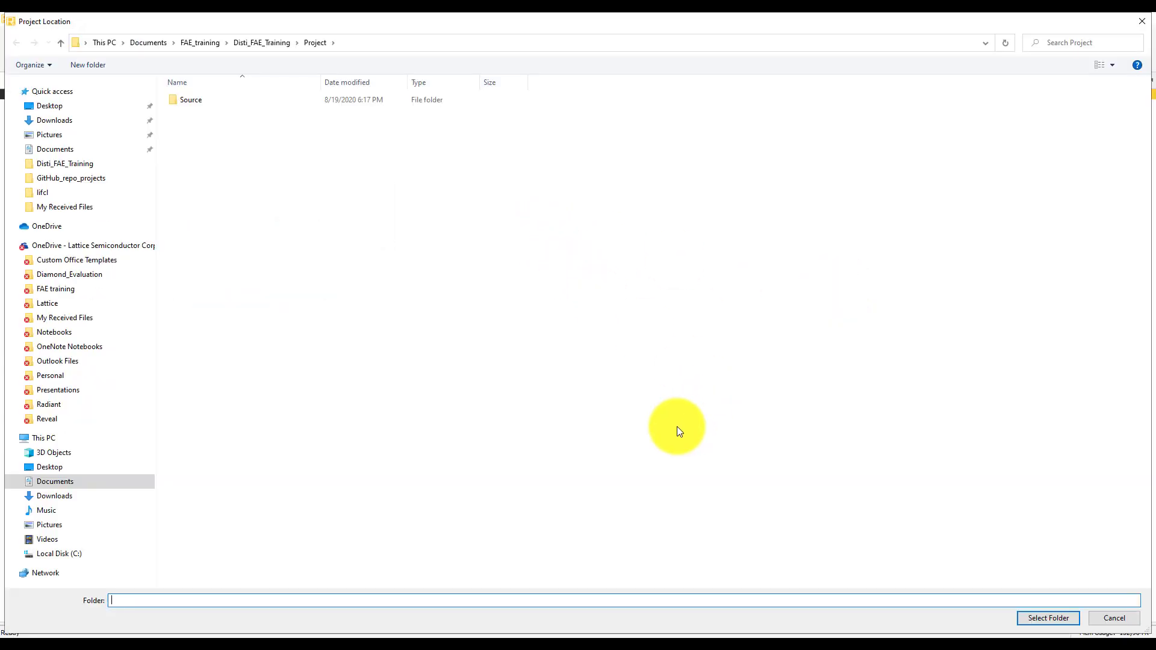
left_click(1121, 618)
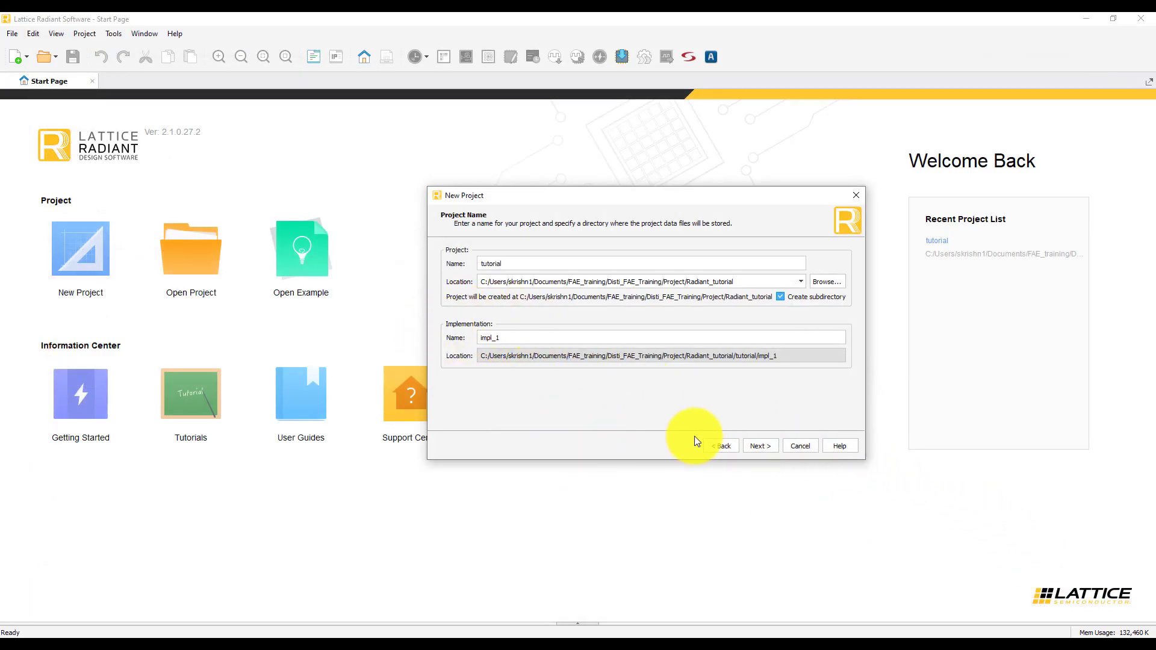
left_click(760, 446)
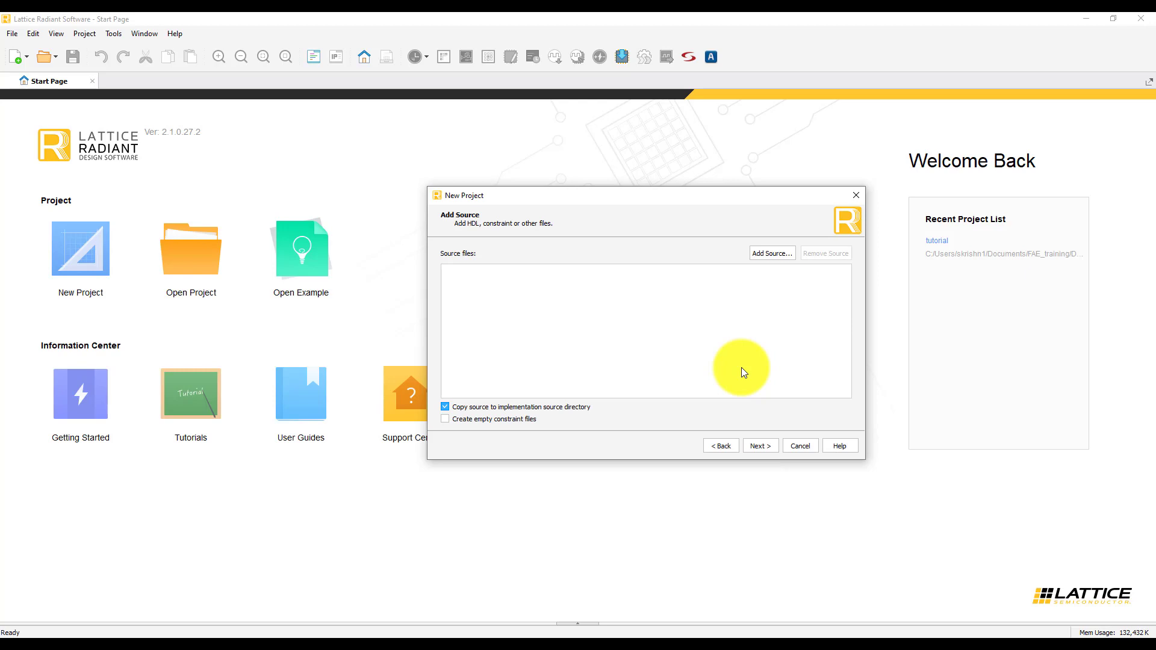
- Add the five Verilog files from the Source folder to the project
left_click(763, 251)
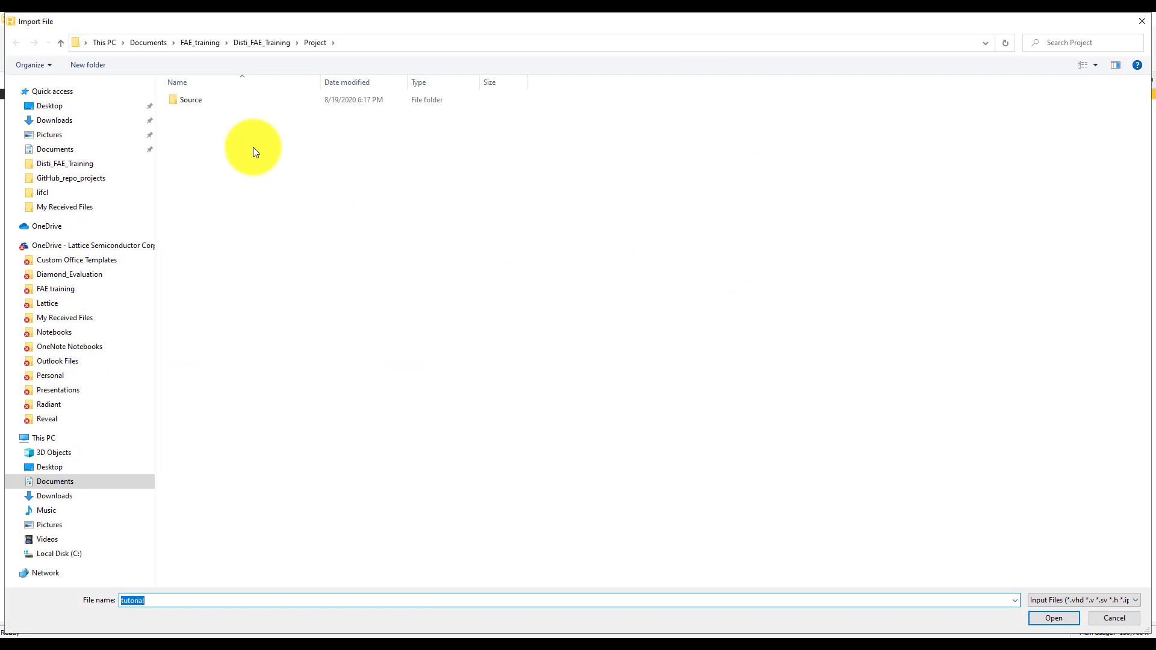
double_click(192, 100)
left_click_drag(218, 181, 192, 100)
left_click(1061, 617)
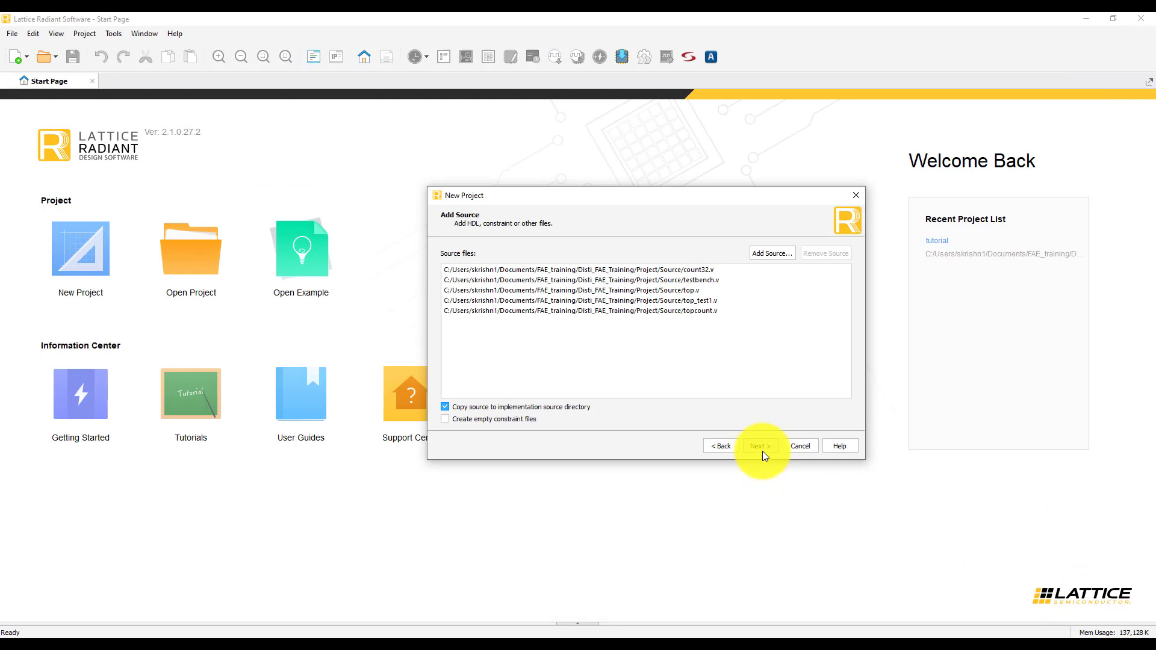
- Select LIFCL family, LIFCL-40 device, CABGA400 package and 9_High-Performance_1.0V grade
left_click(760, 446)
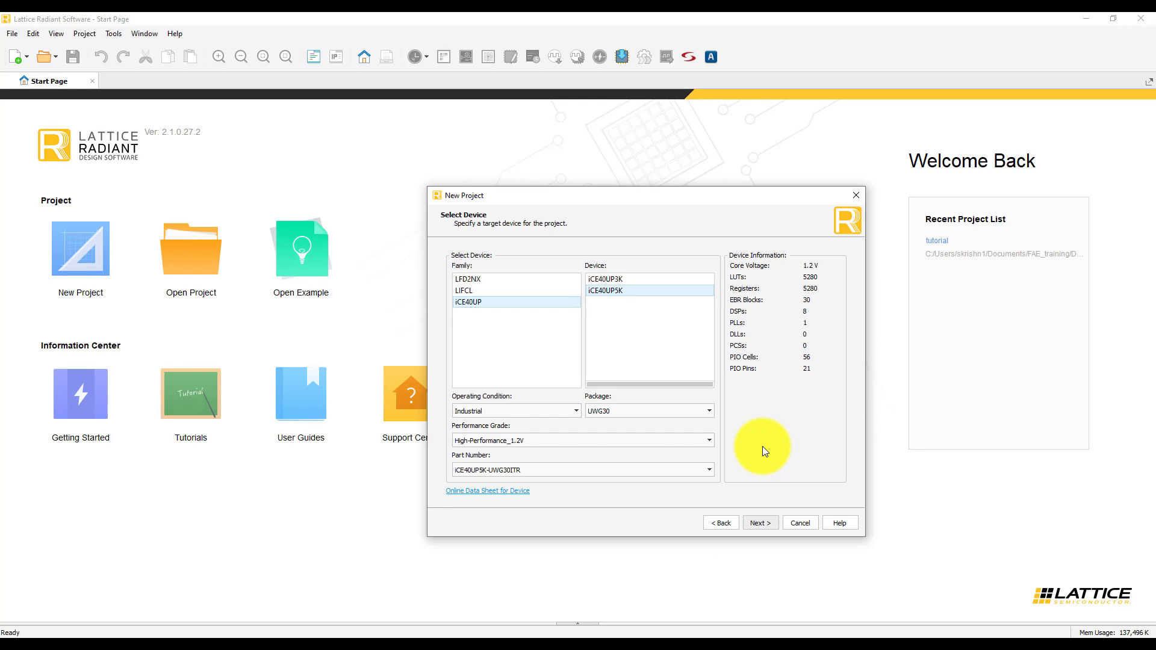
left_click(471, 279)
left_click(467, 291)
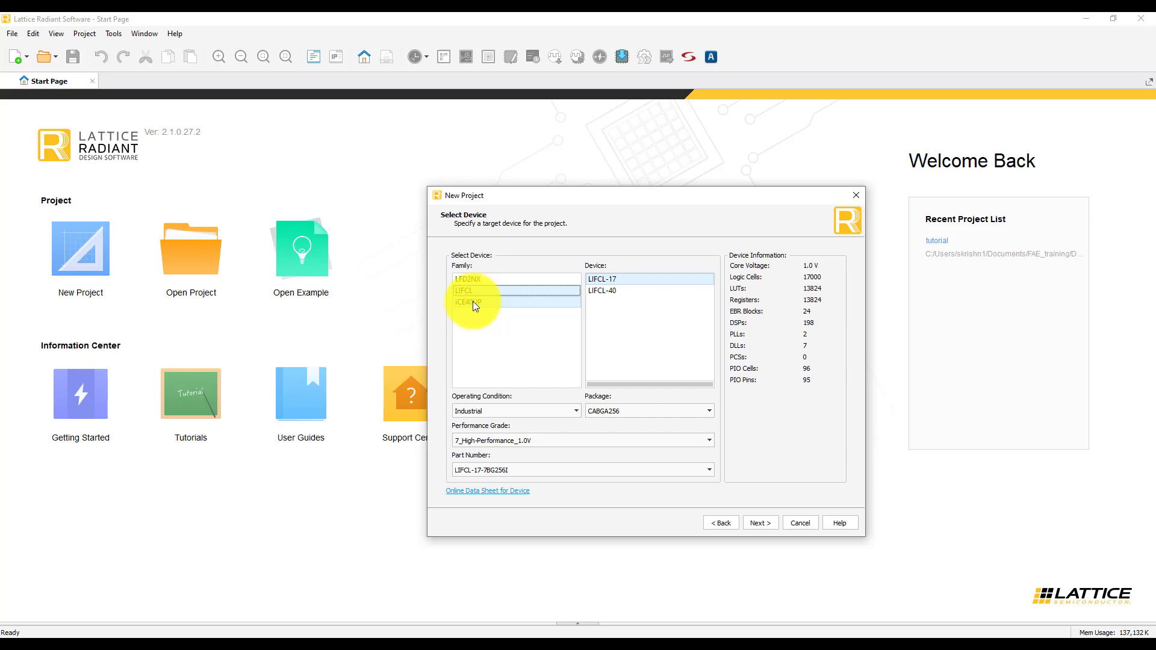
left_click(472, 301)
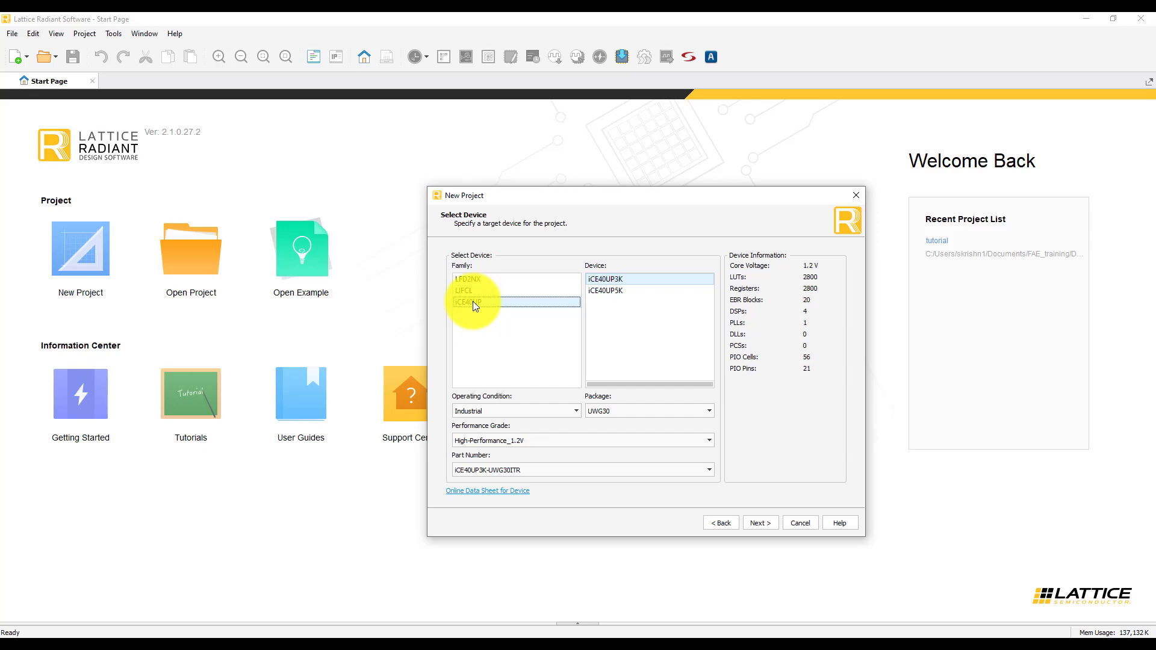
left_click(615, 290)
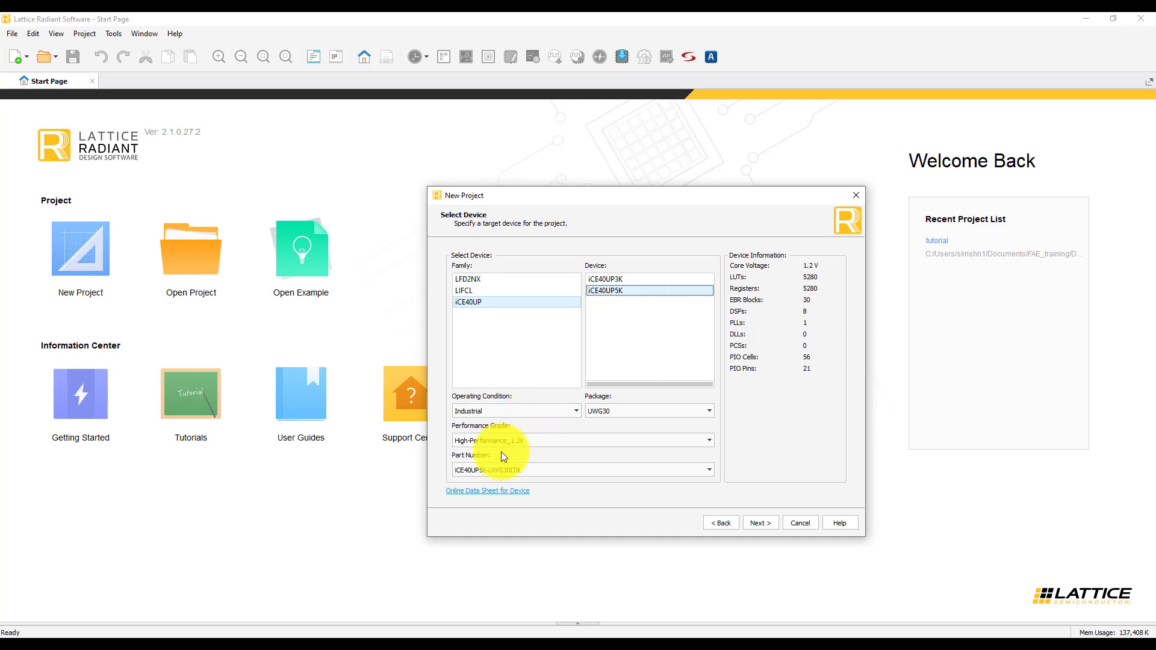
left_click(467, 292)
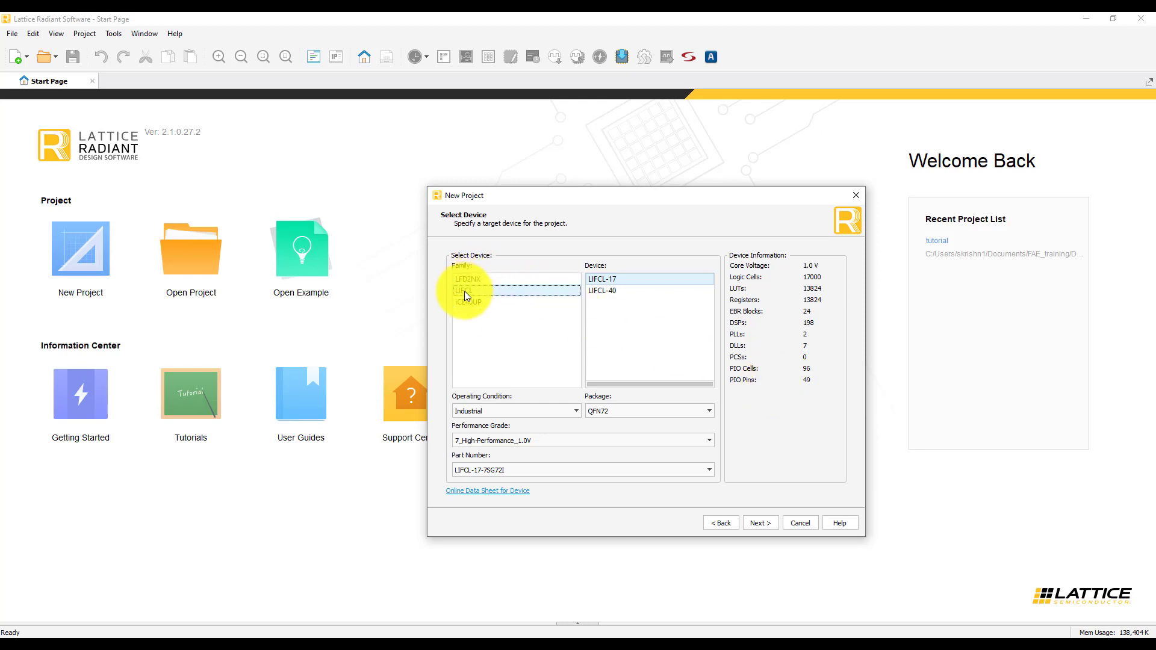
left_click(613, 294)
left_click(627, 409)
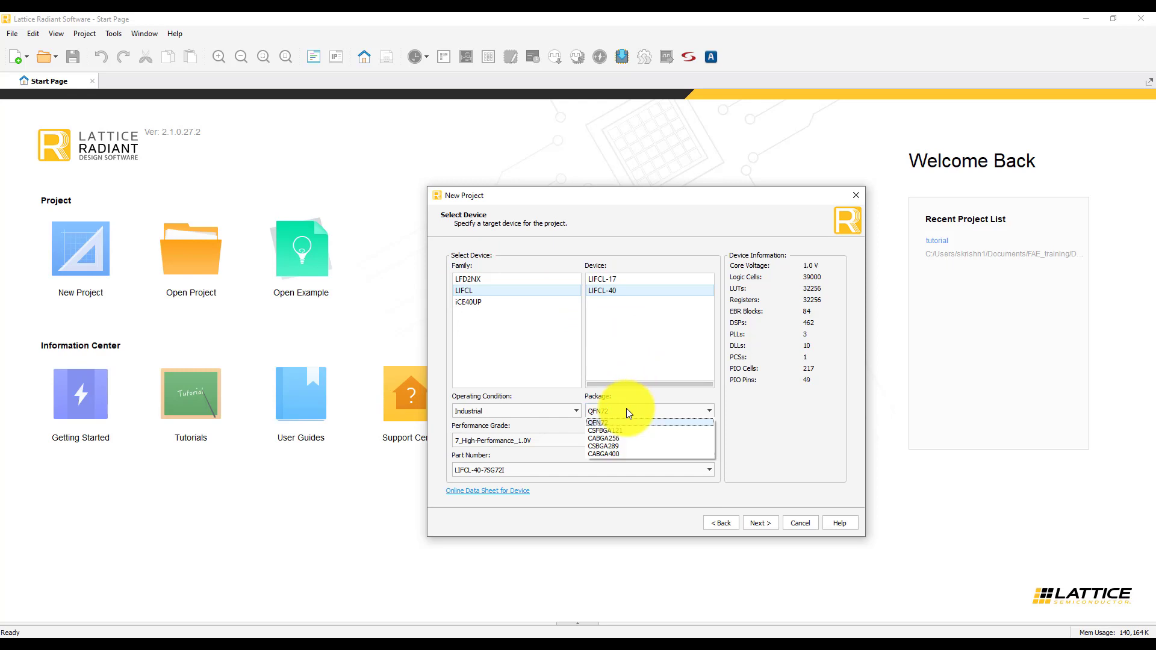
left_click(610, 455)
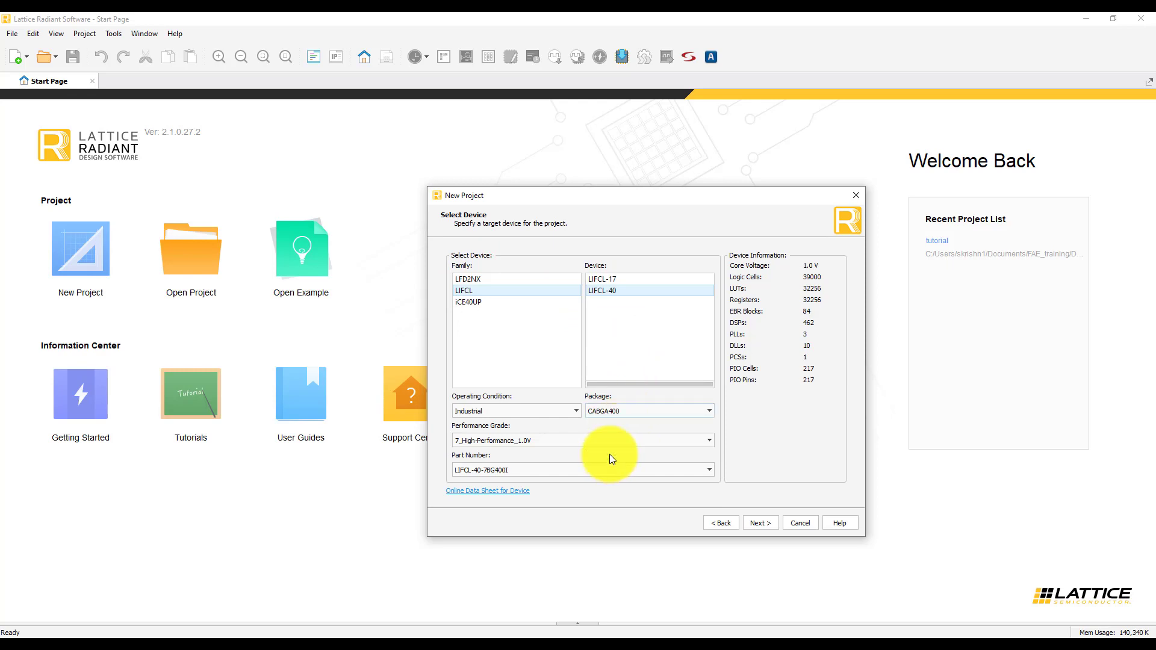
left_click(568, 441)
left_click(508, 523)
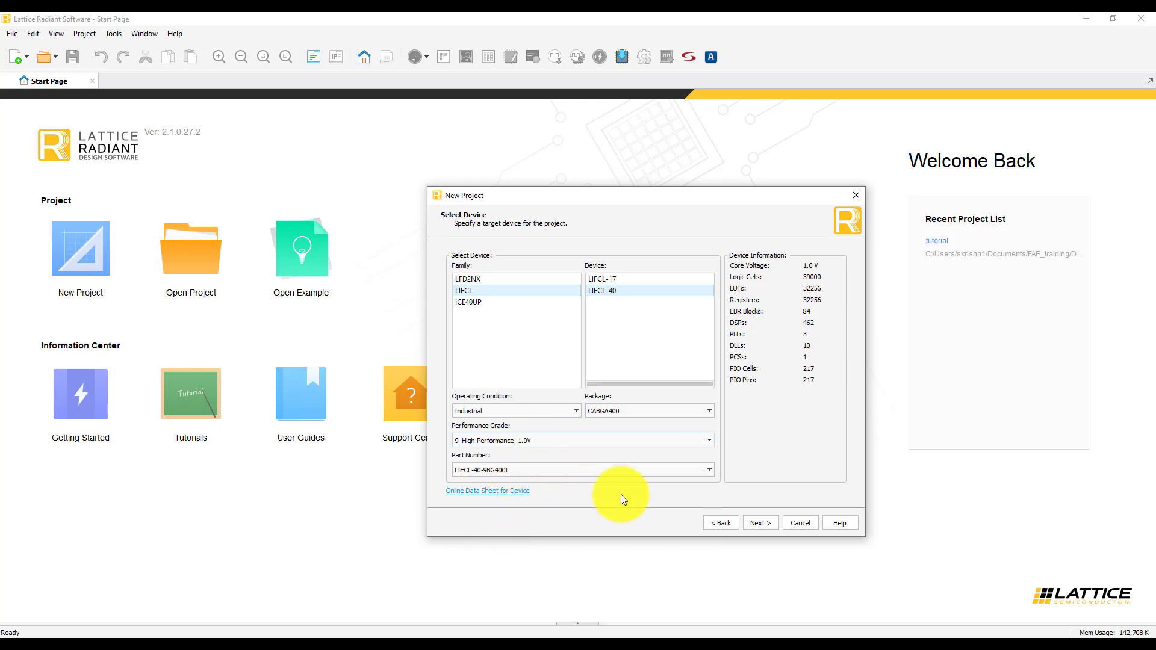
- Keep Lattice LSE as the synthesis tool and advance to the Project Information summary
left_click(760, 522)
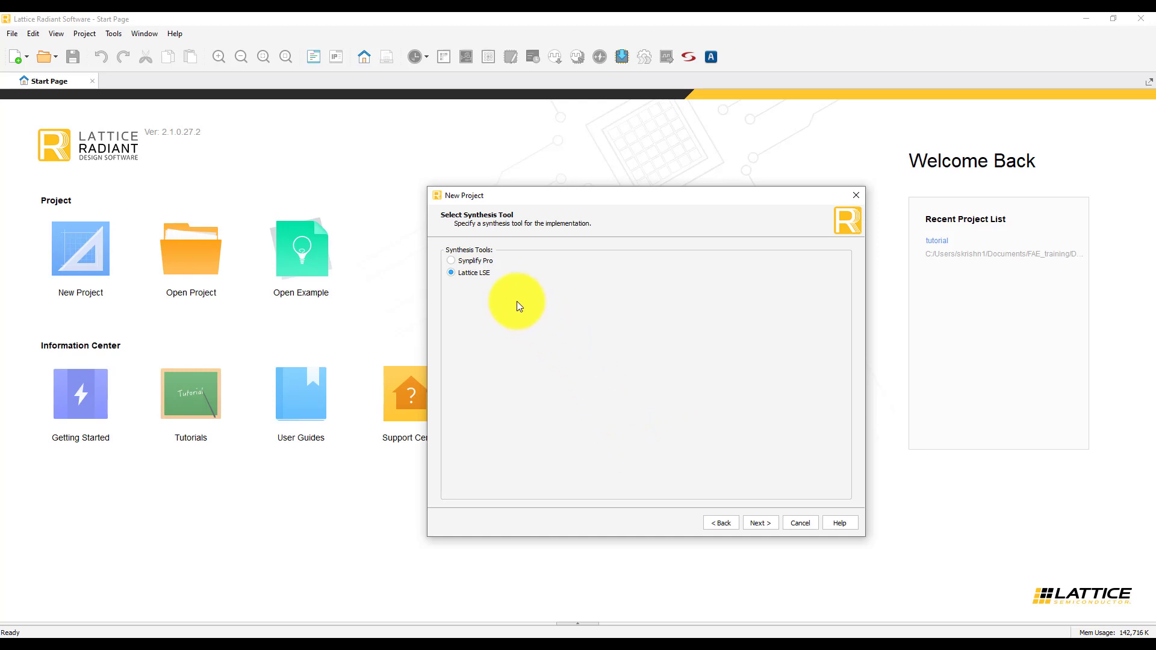
left_click(760, 523)
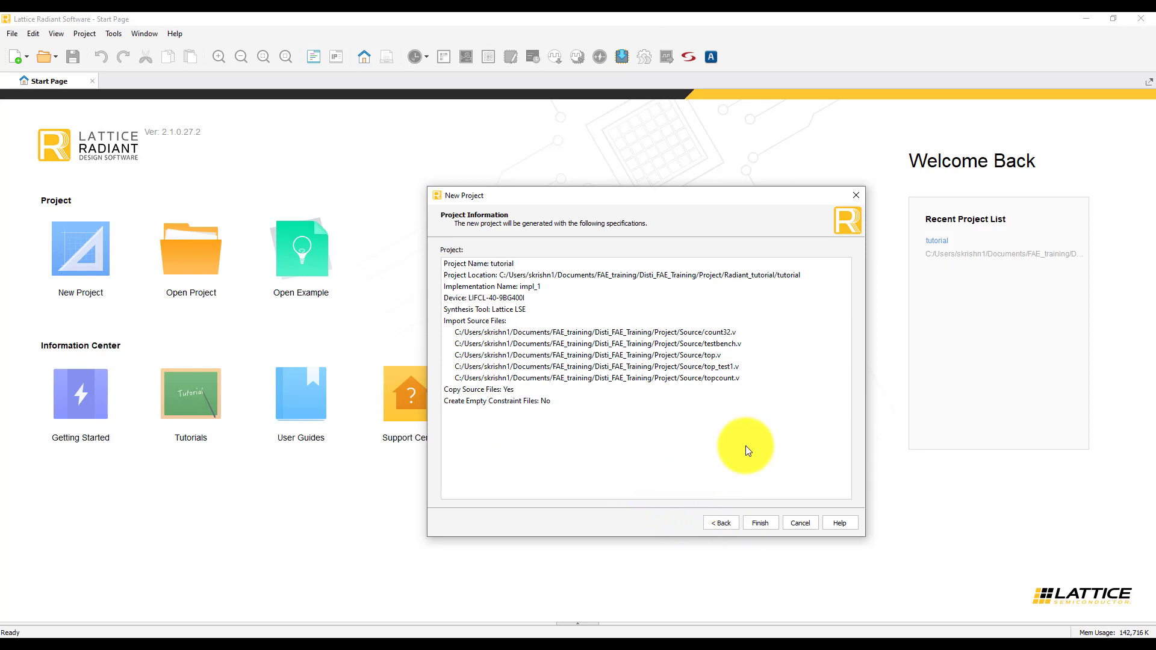
- Finish the wizard so the tutorial project loads with its LIFCL-40 device and five sources
left_click(756, 521)
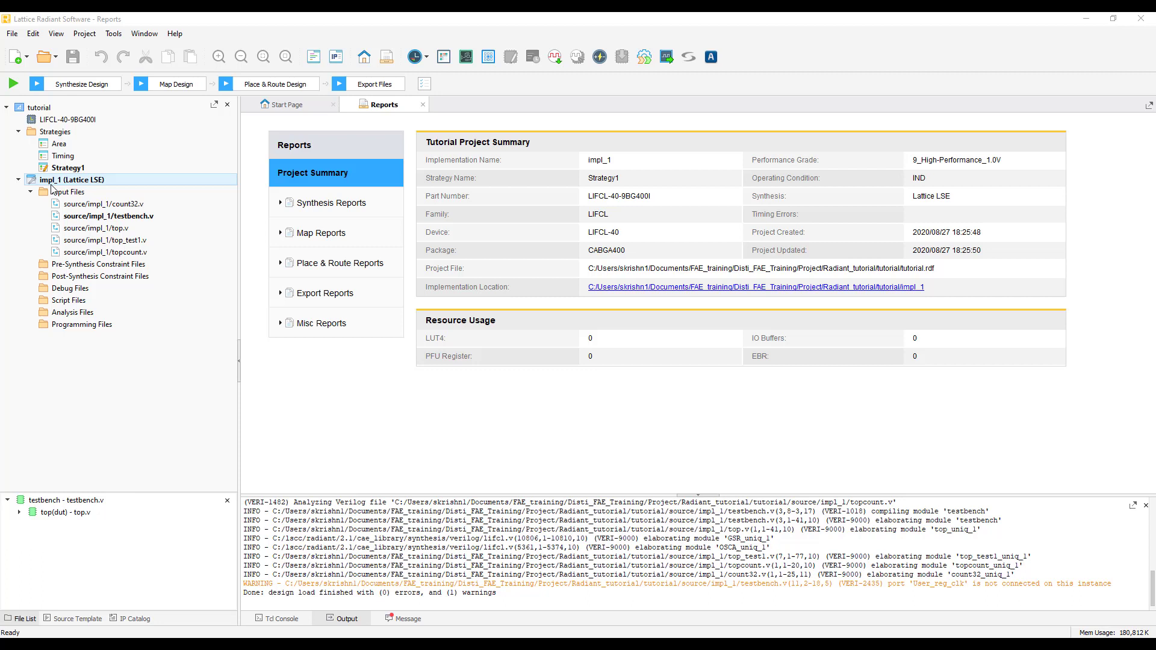
double_click(82, 168)
left_click(68, 146)
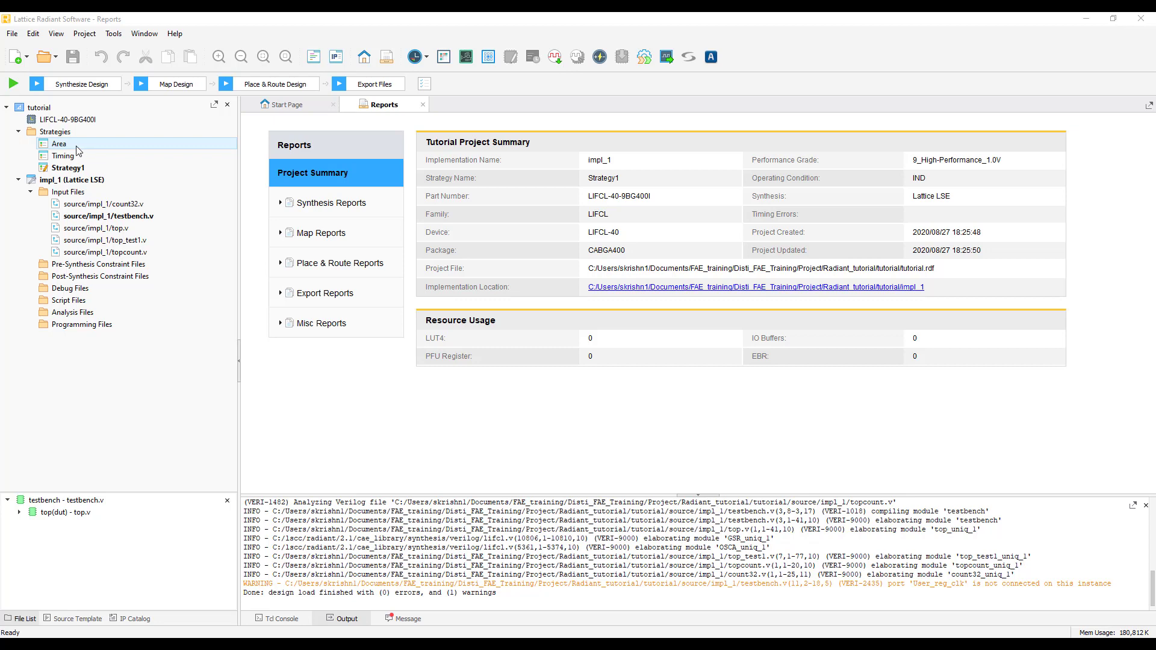
double_click(77, 147)
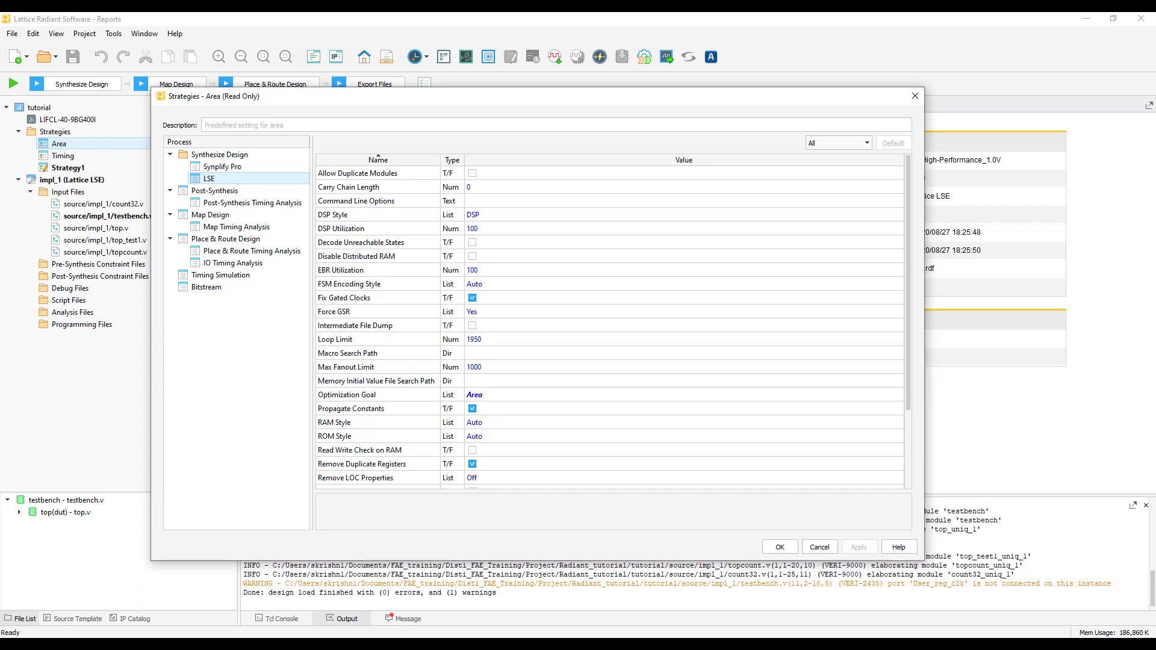
left_click(915, 98)
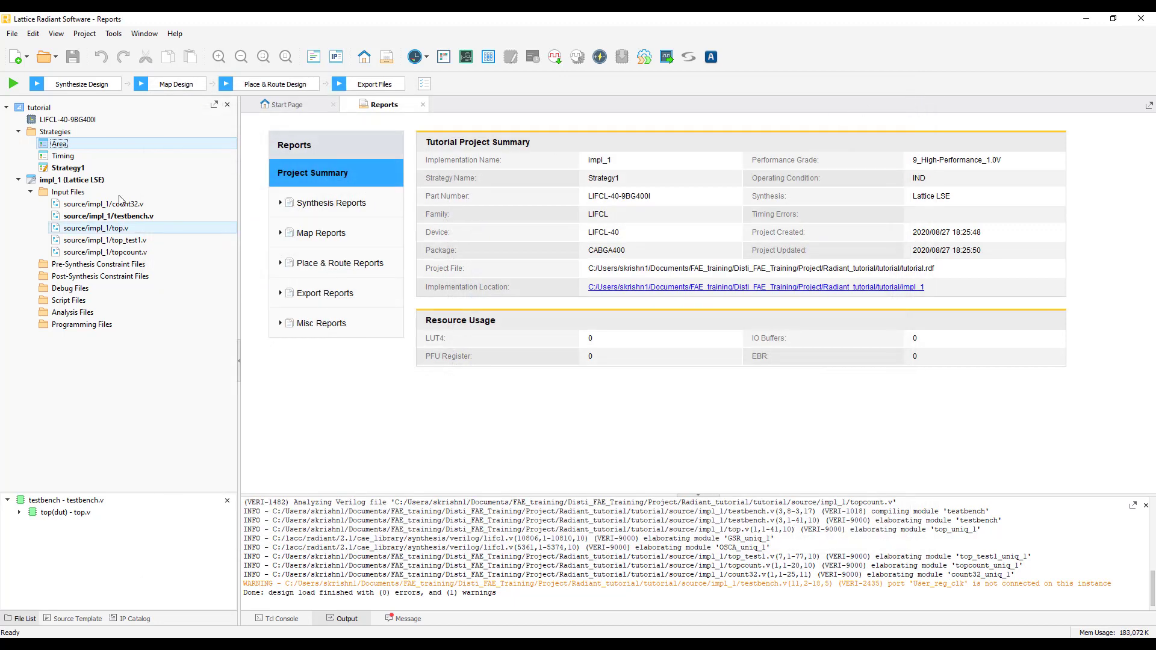
left_click(64, 157)
double_click(65, 158)
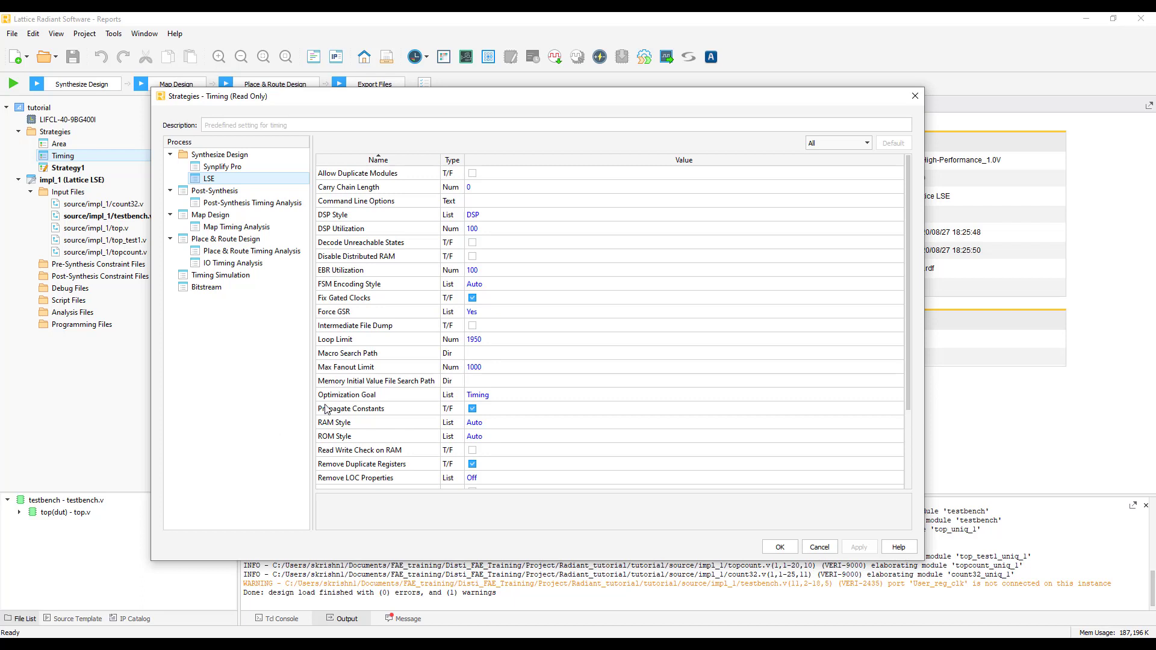
left_click(819, 548)
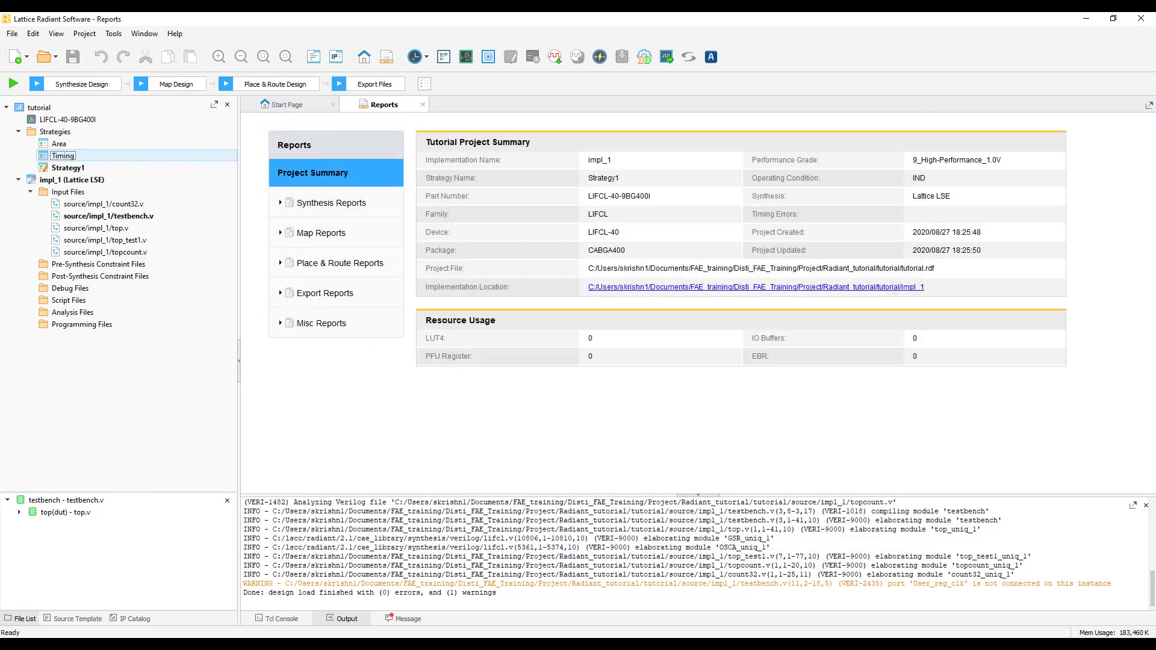
- Review Strategy1's settings in its strategy dialog
double_click(67, 169)
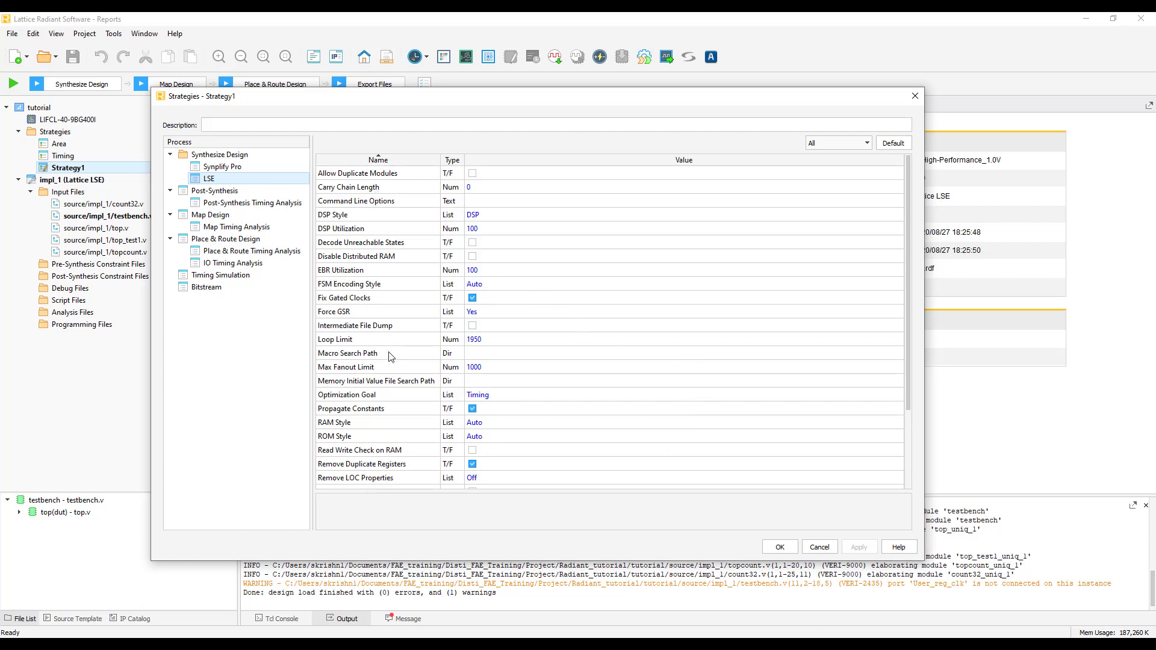
scroll(388, 420, "down", 3)
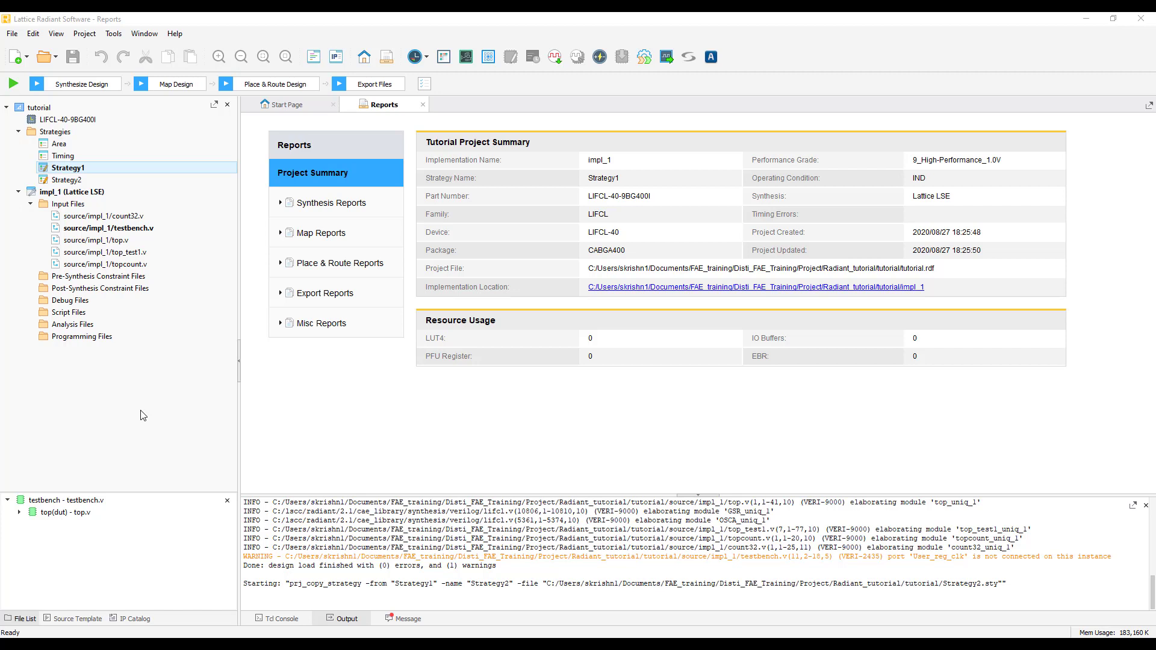
- Clone Strategy1 into a new strategy named Strategy3
right_click(68, 171)
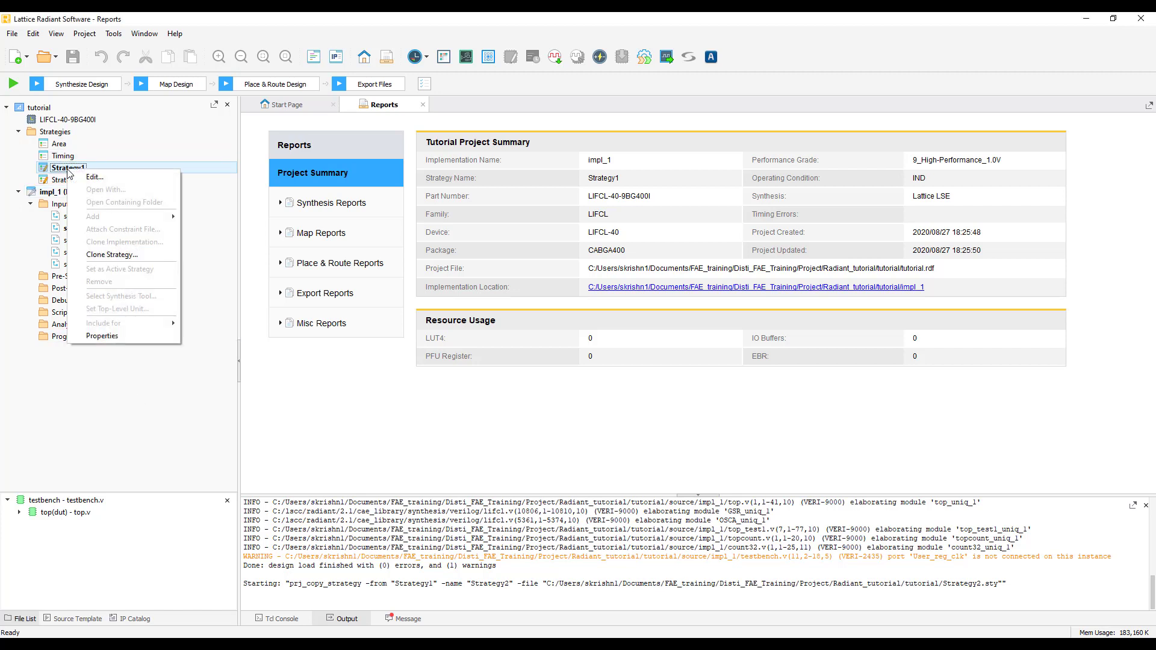
left_click(123, 256)
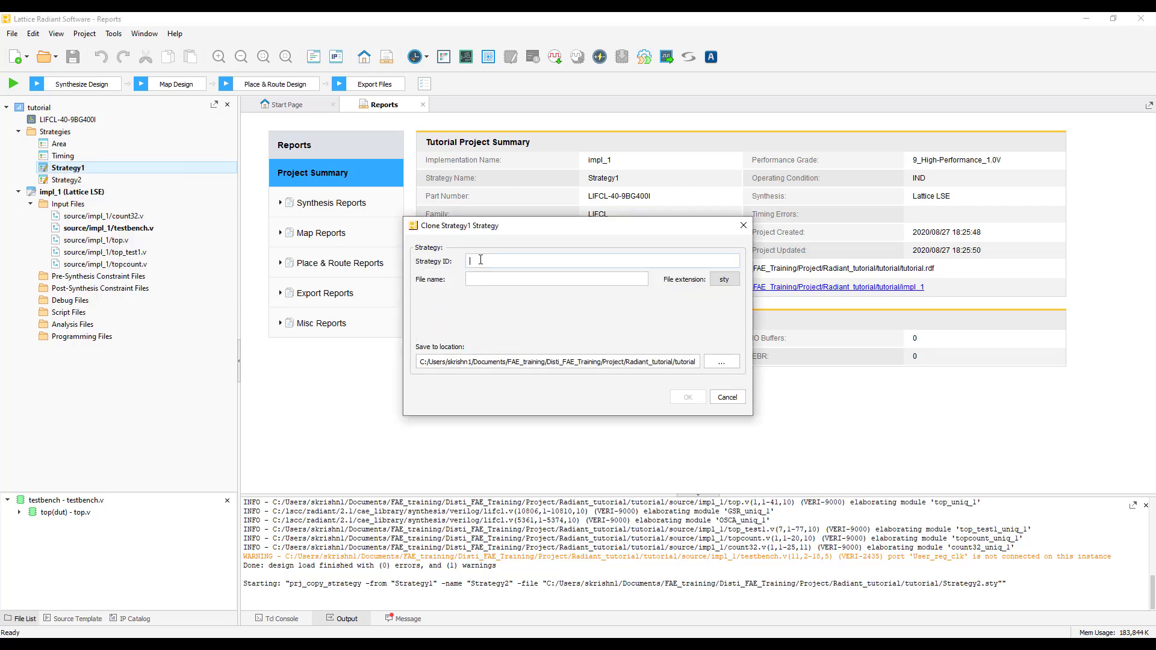
type("Strategy3")
left_click(689, 398)
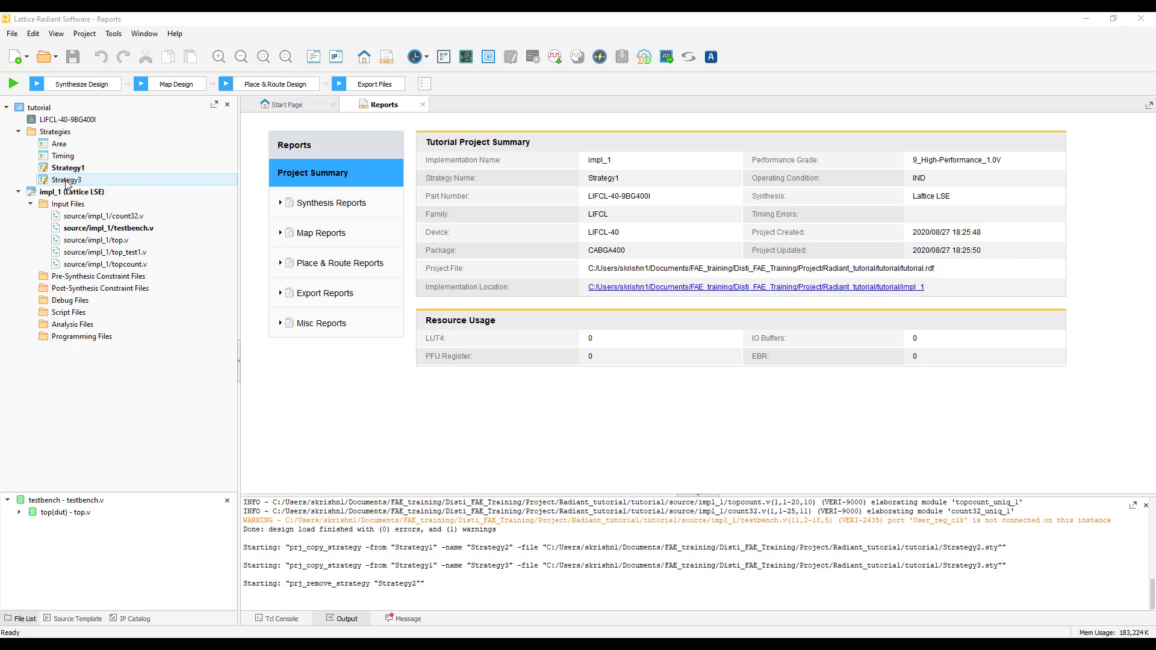
- Set Strategy3 as the active strategy from its File List context menu
right_click(66, 182)
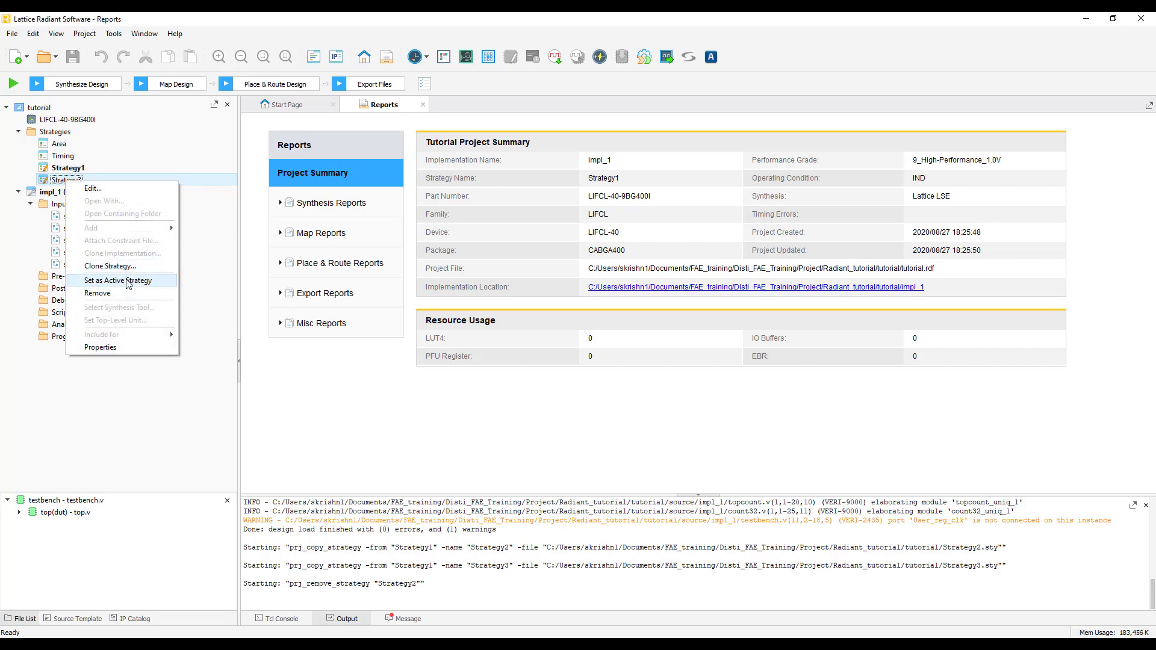
left_click(128, 281)
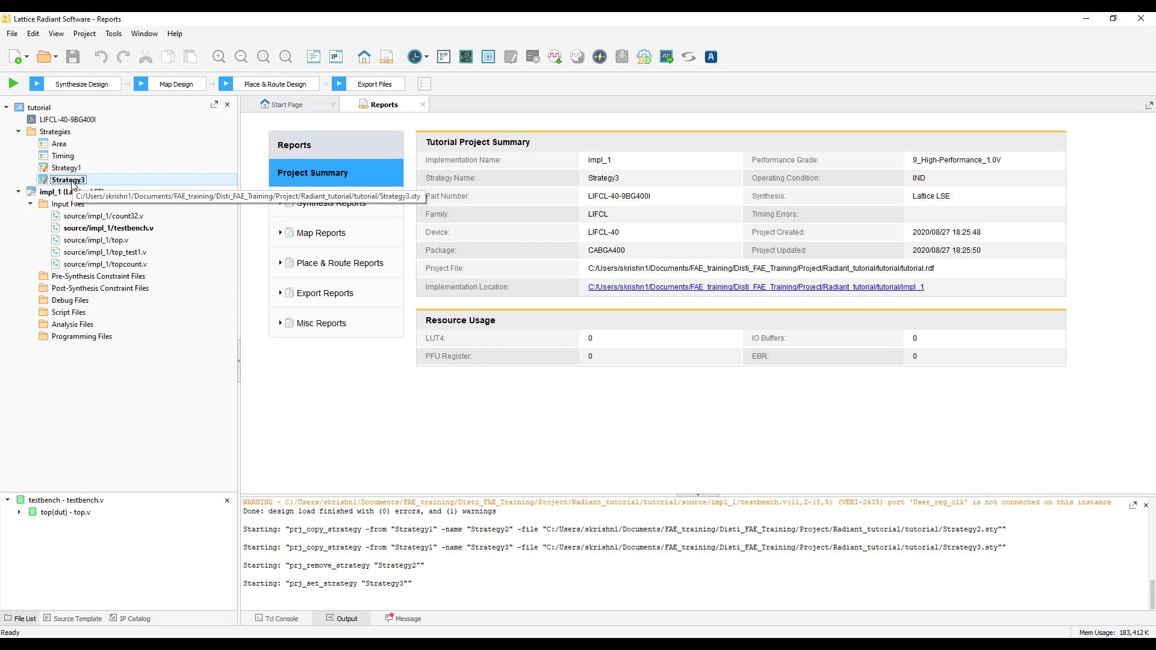
- Expand top(dut), top_test1 and topcount in the Hierarchy pane to reveal count32
left_click(83, 204)
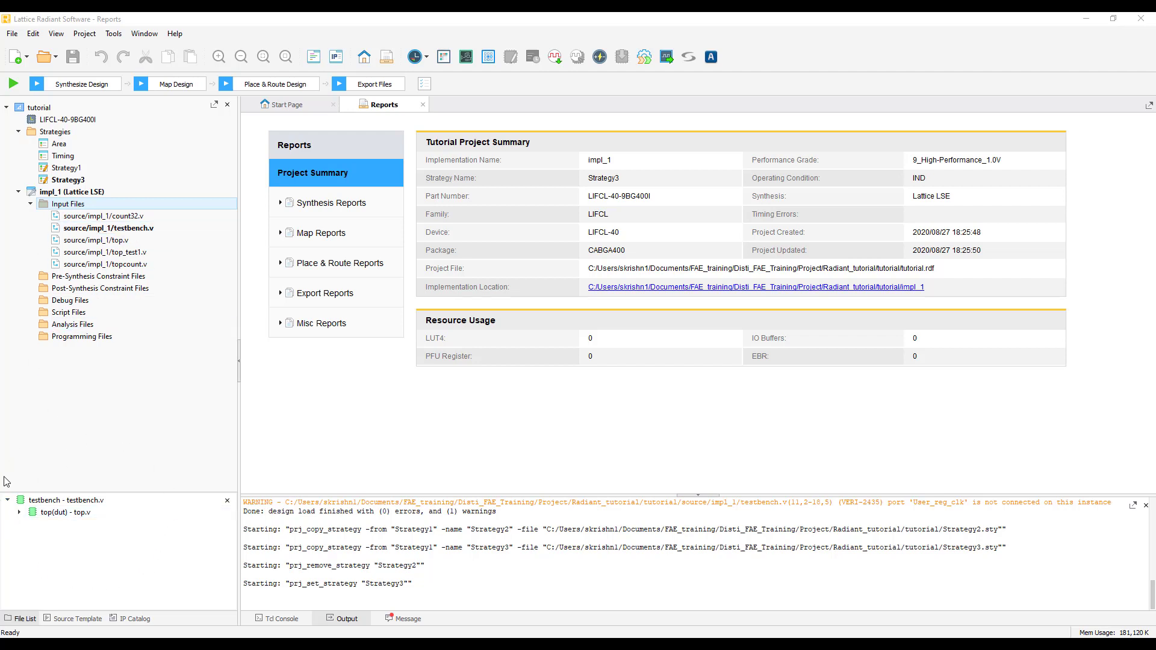
left_click(18, 512)
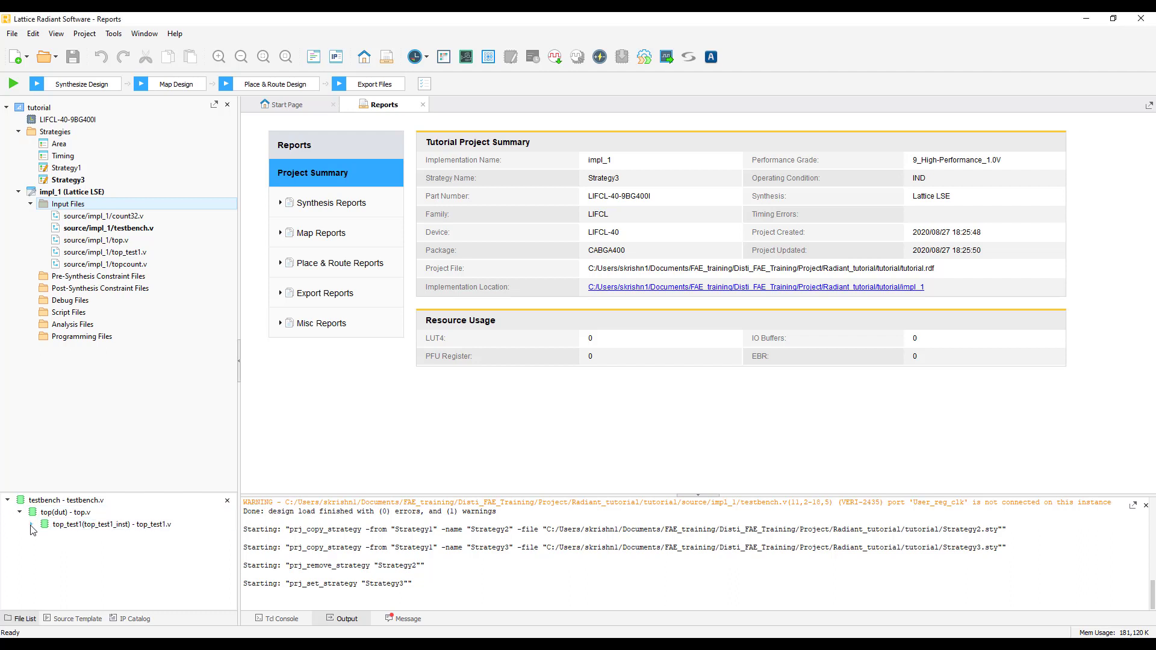
left_click(31, 525)
left_click(43, 536)
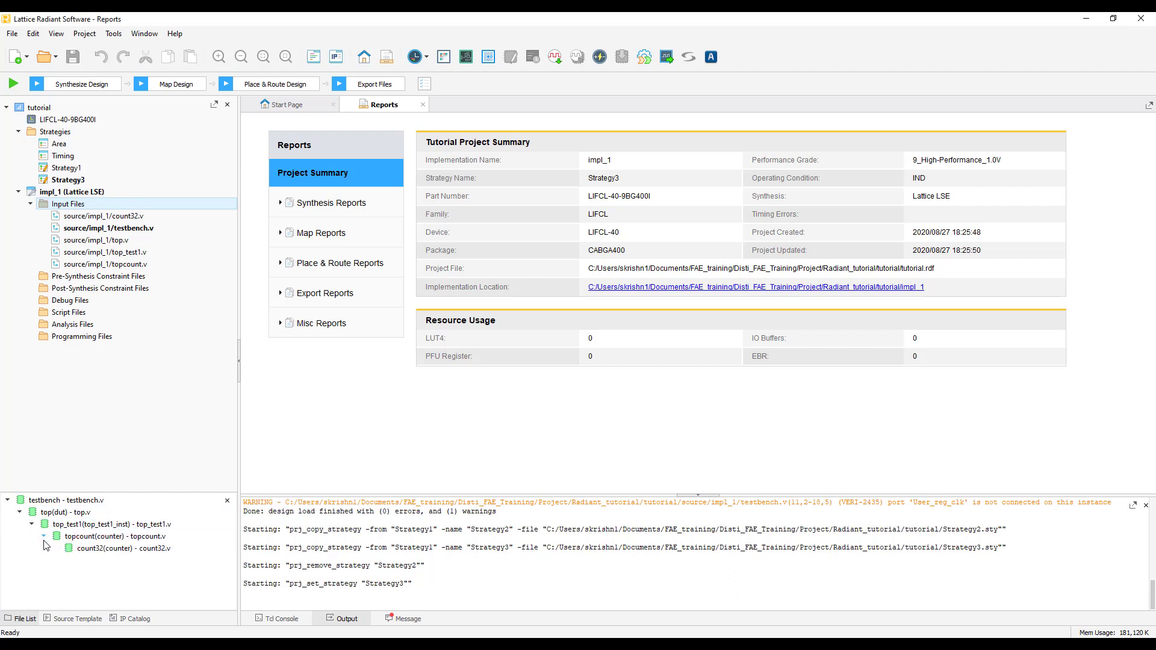
left_click(48, 536)
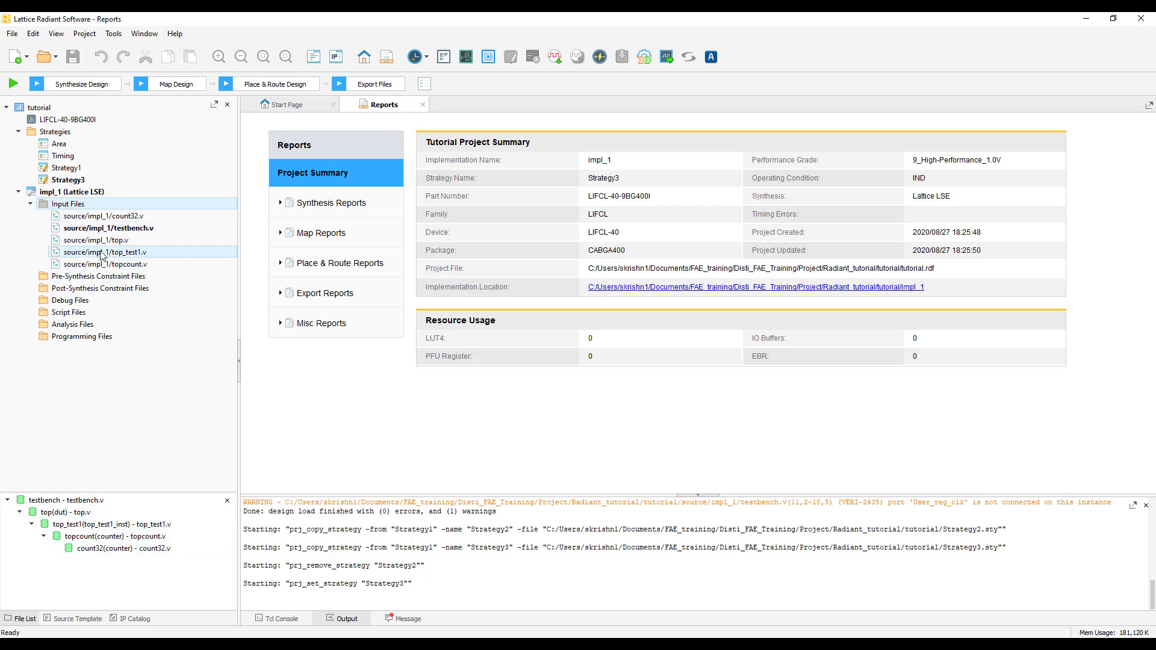
right_click(79, 206)
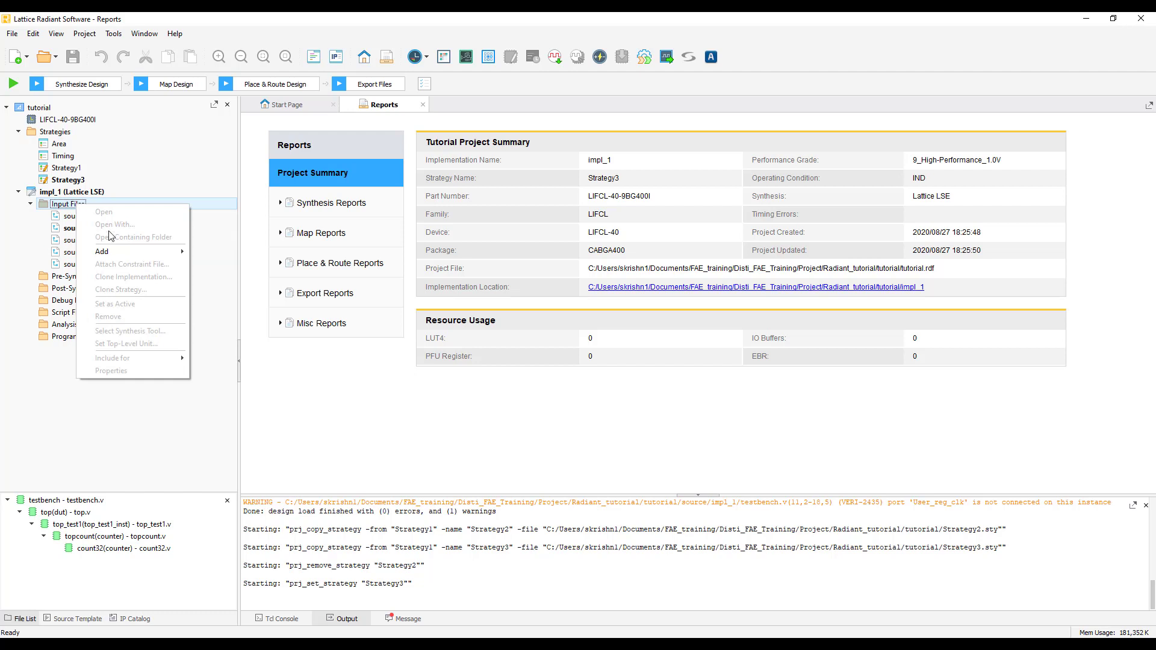
mouse_move(149, 253)
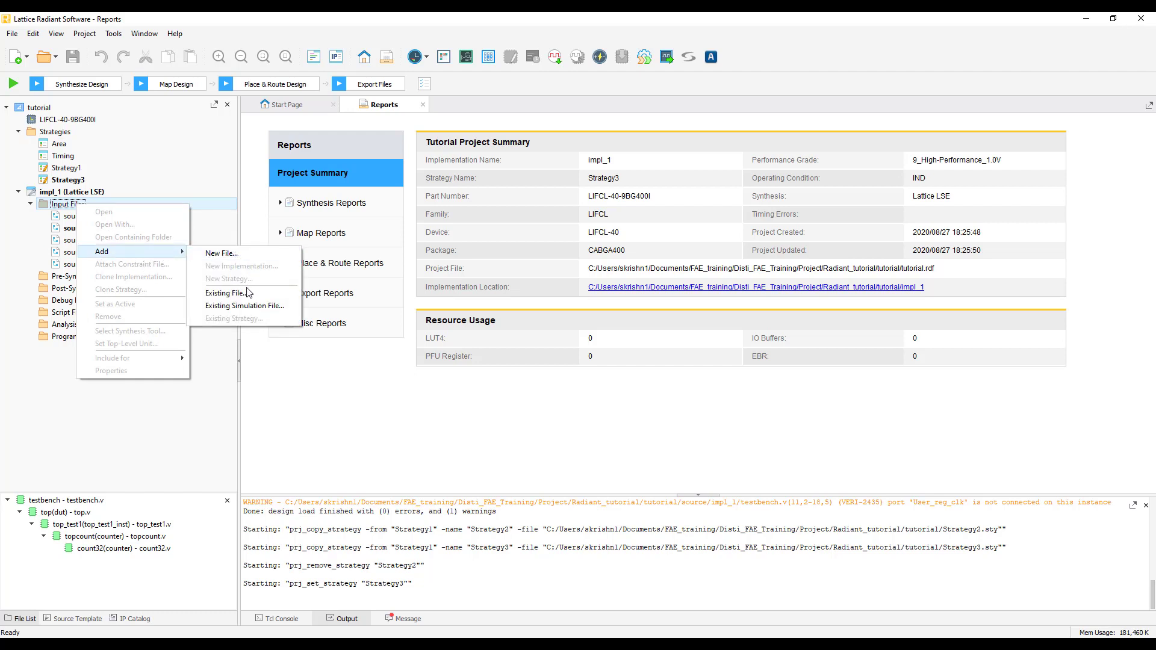
left_click(217, 258)
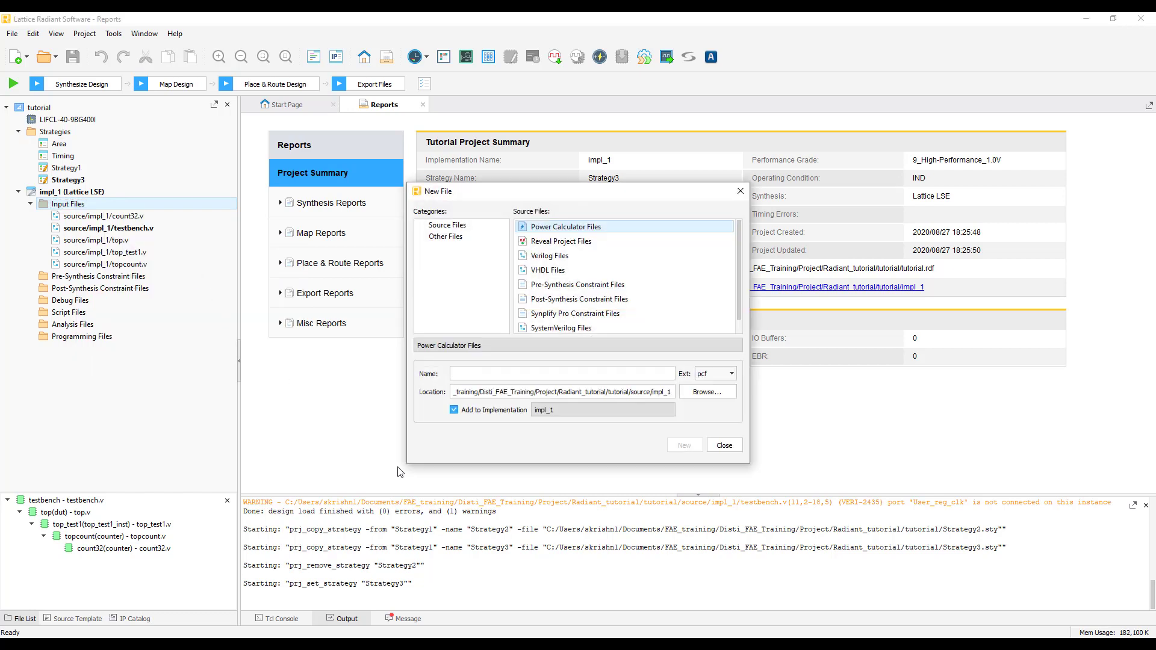
scroll(610, 290, "down", 1)
scroll(609, 290, "up", 1)
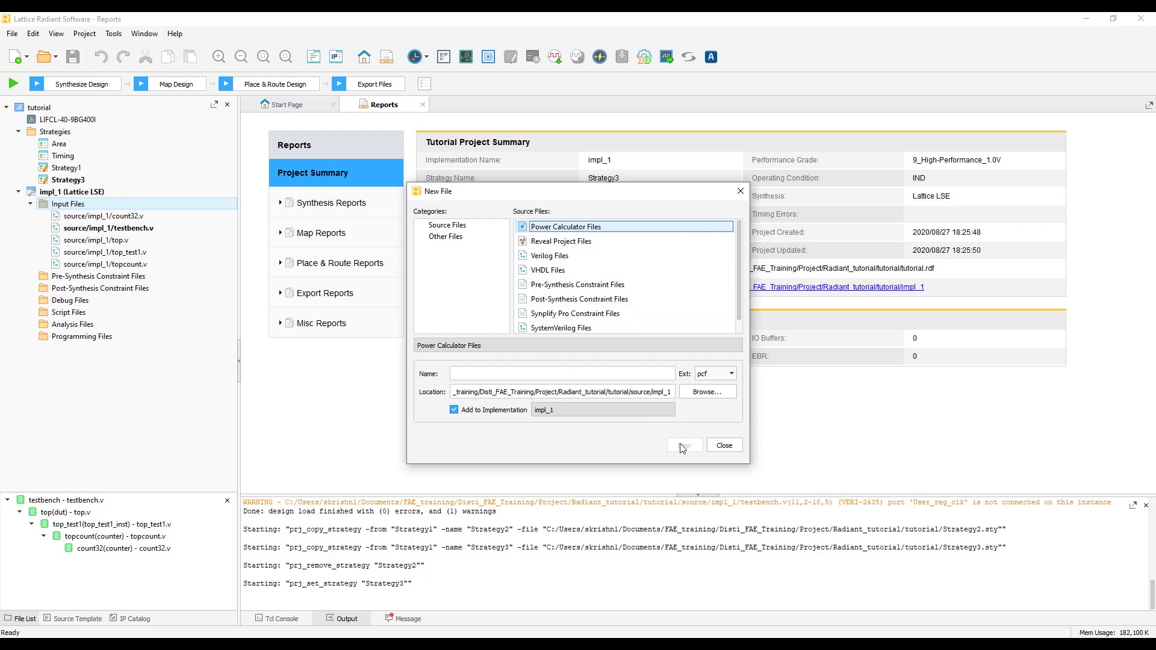
left_click(723, 445)
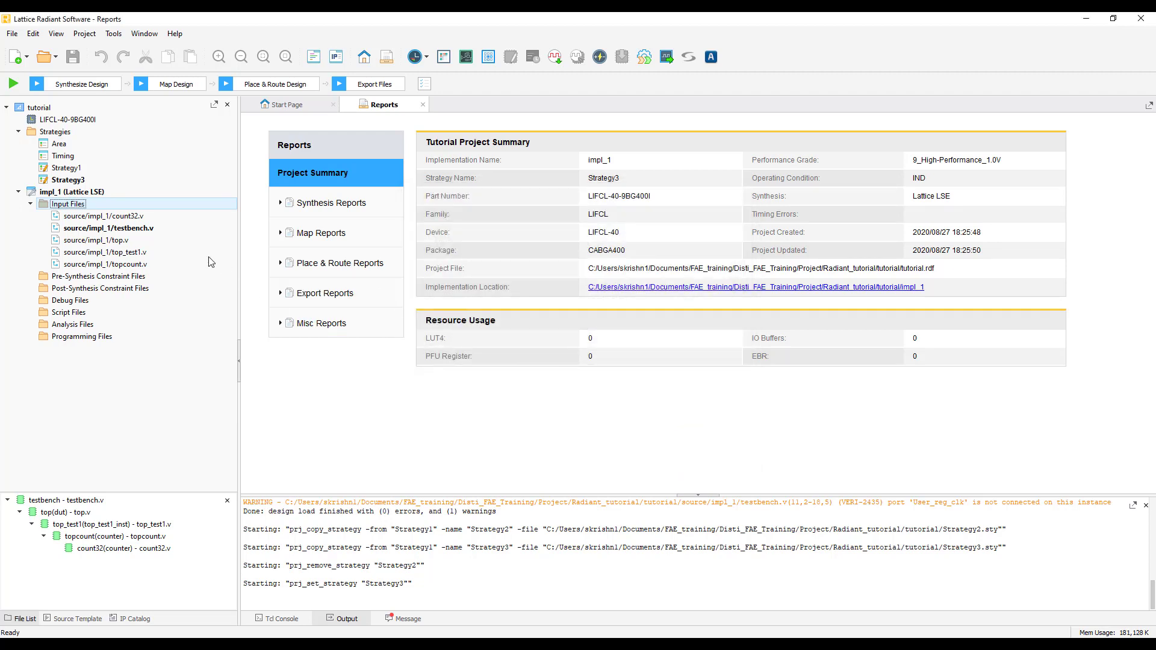
- Open source/impl_1/count32.v from the Input Files list
double_click(113, 216)
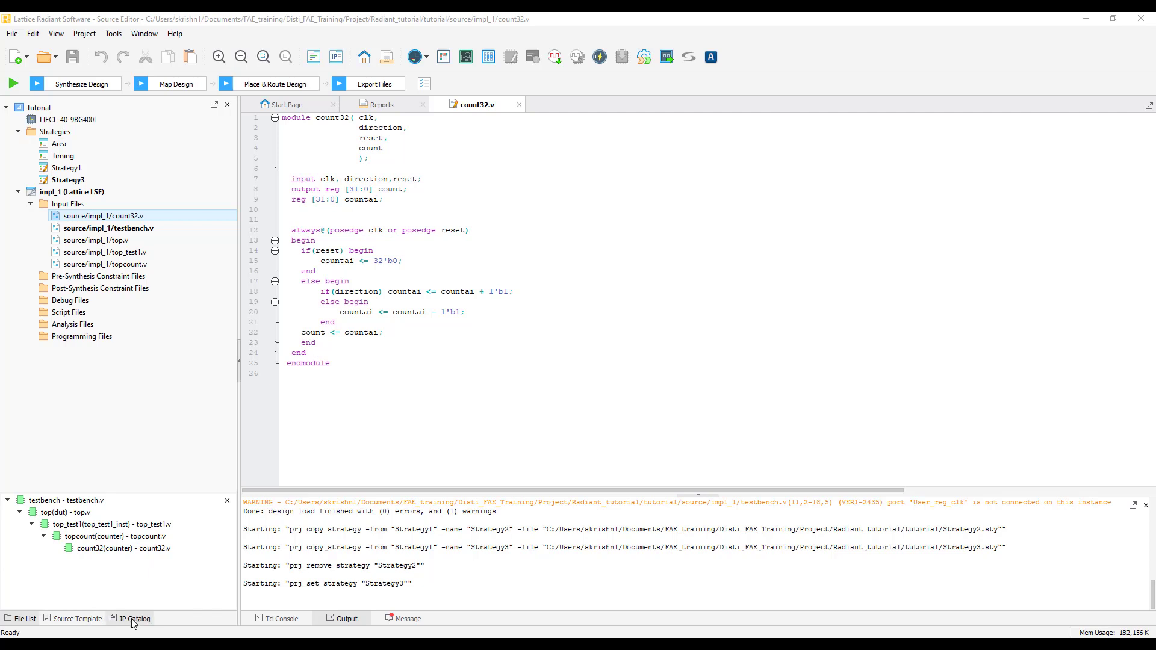
- Show the Source Template library and expand its Verilog, VHDL and Constraint folders
left_click(83, 621)
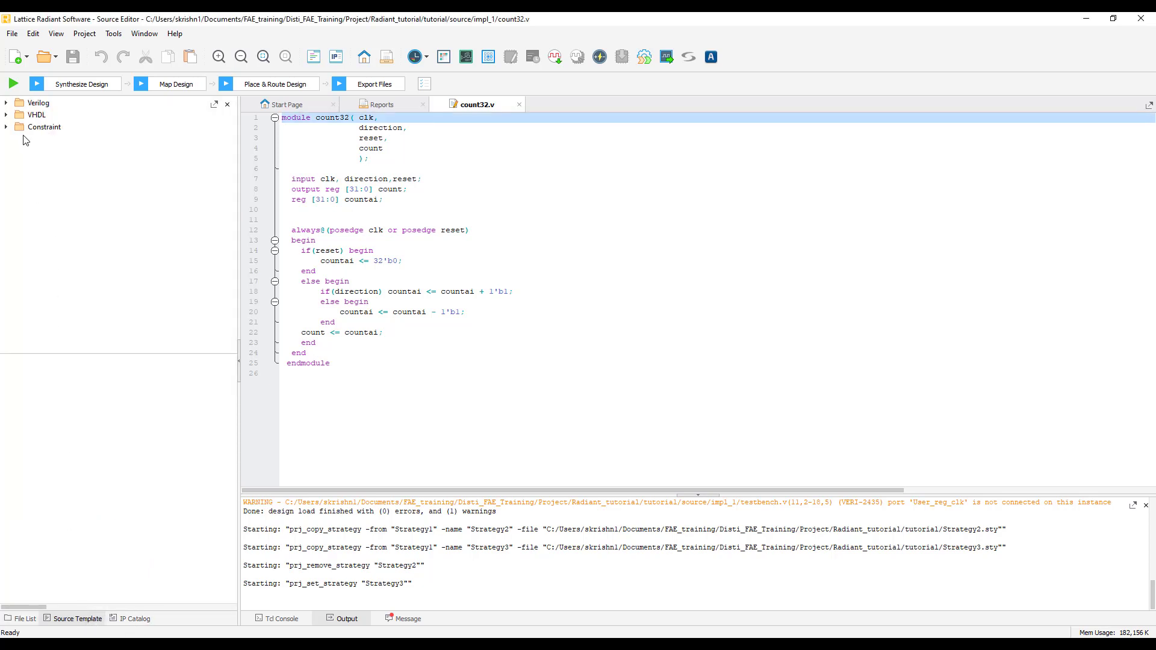
left_click(6, 105)
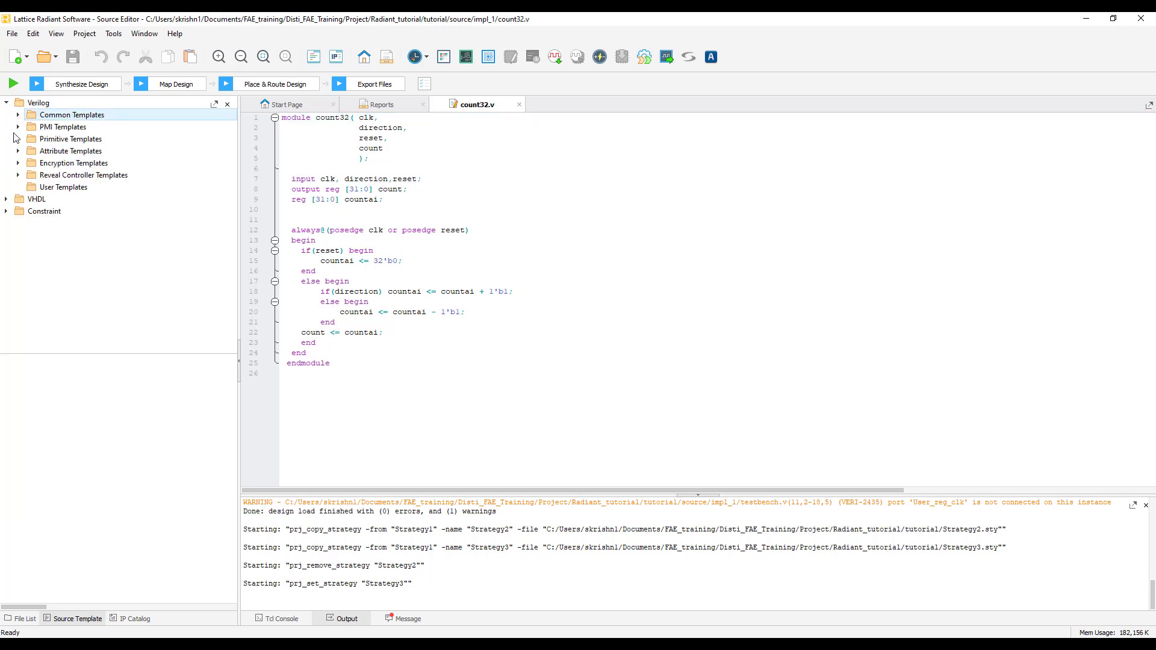
left_click(7, 200)
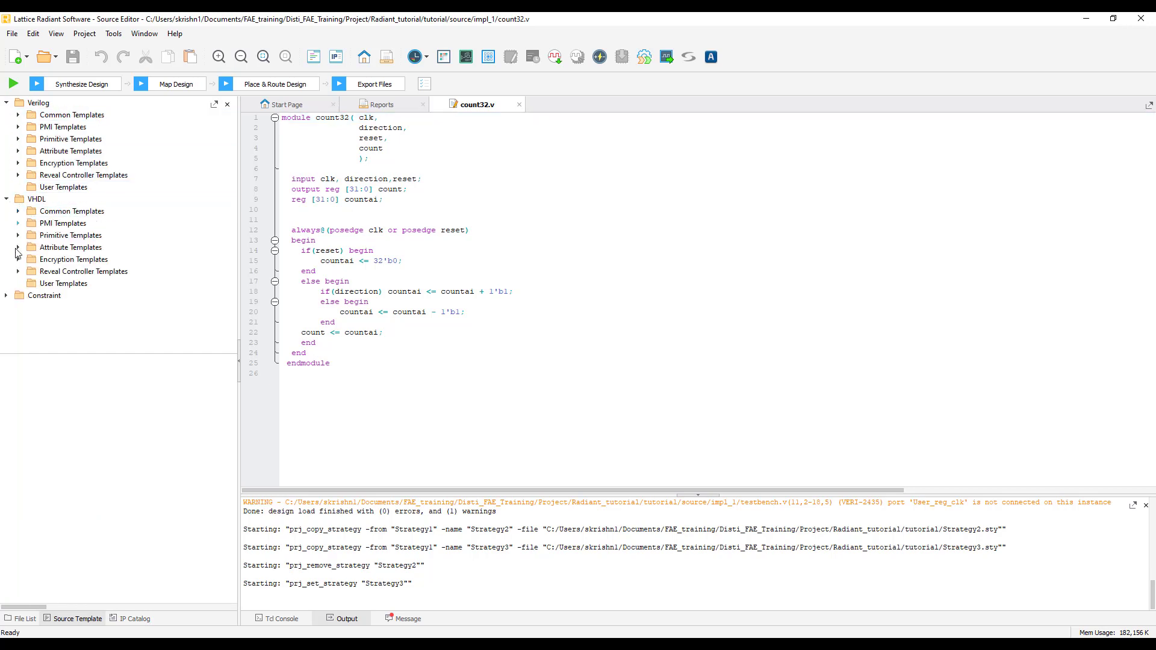
left_click(6, 297)
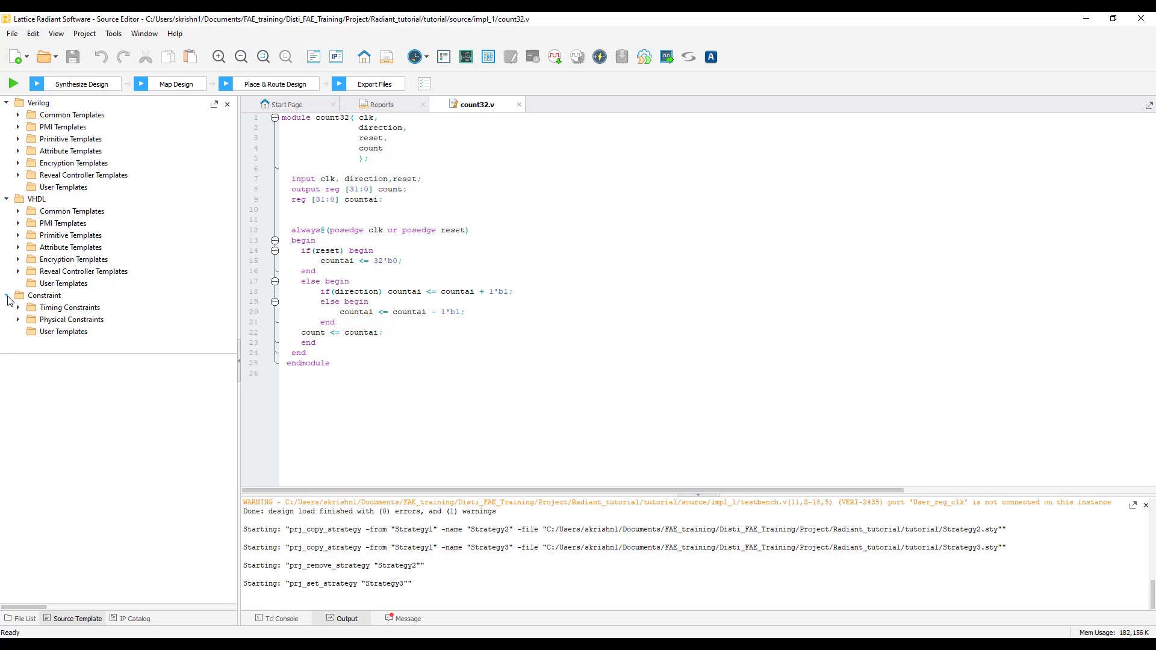
- Browse the Verilog Common, PMI and Primitive templates, then bring up the User Templates options
left_click(20, 116)
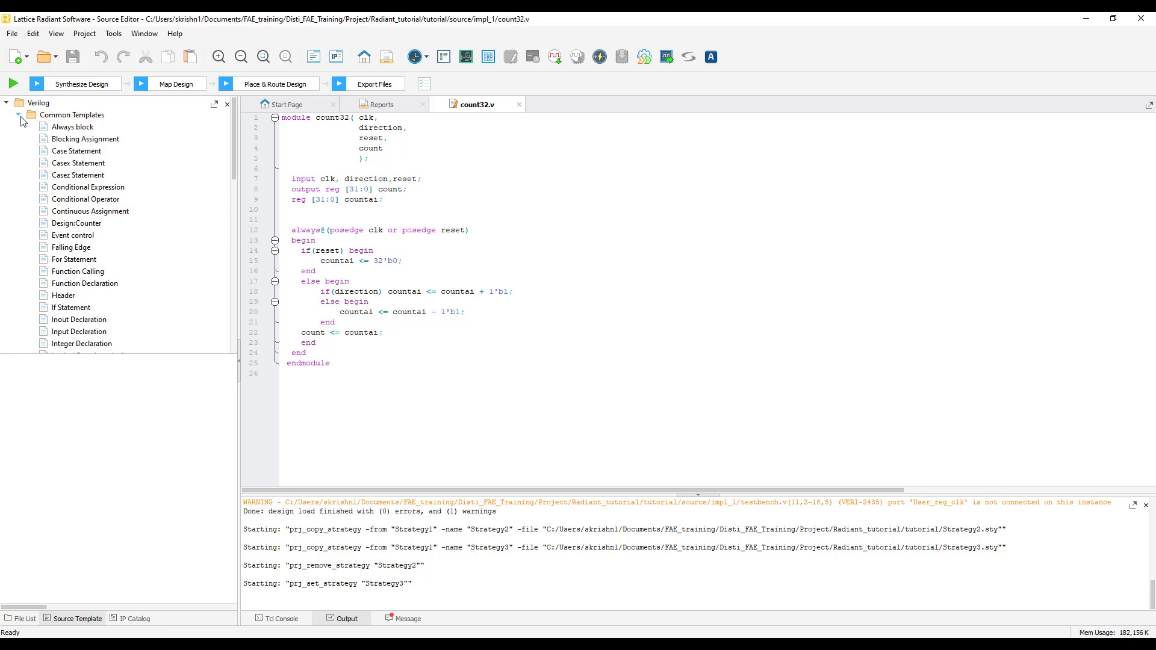
scroll(101, 271, "down", 4)
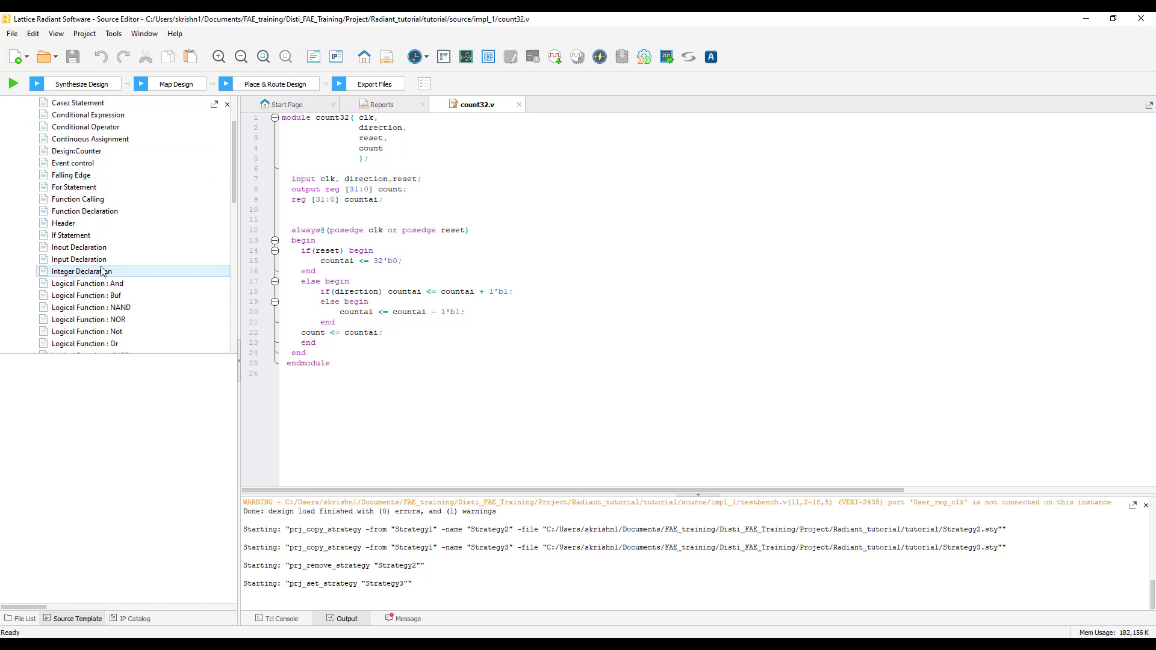
scroll(100, 267, "up", 4)
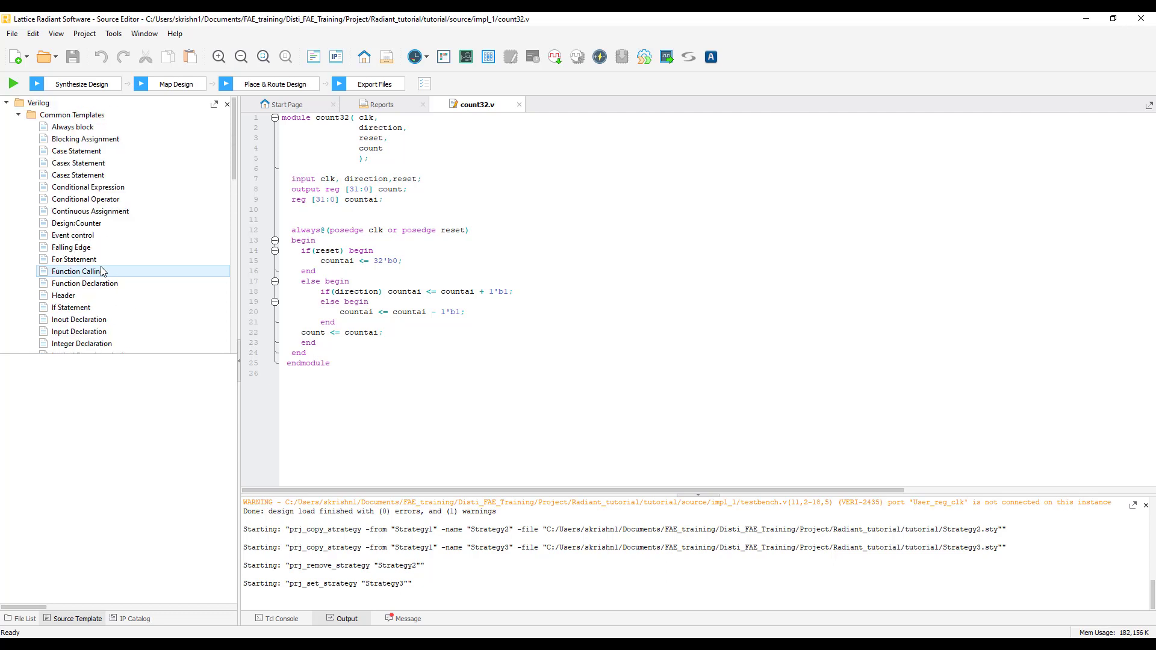
left_click(18, 115)
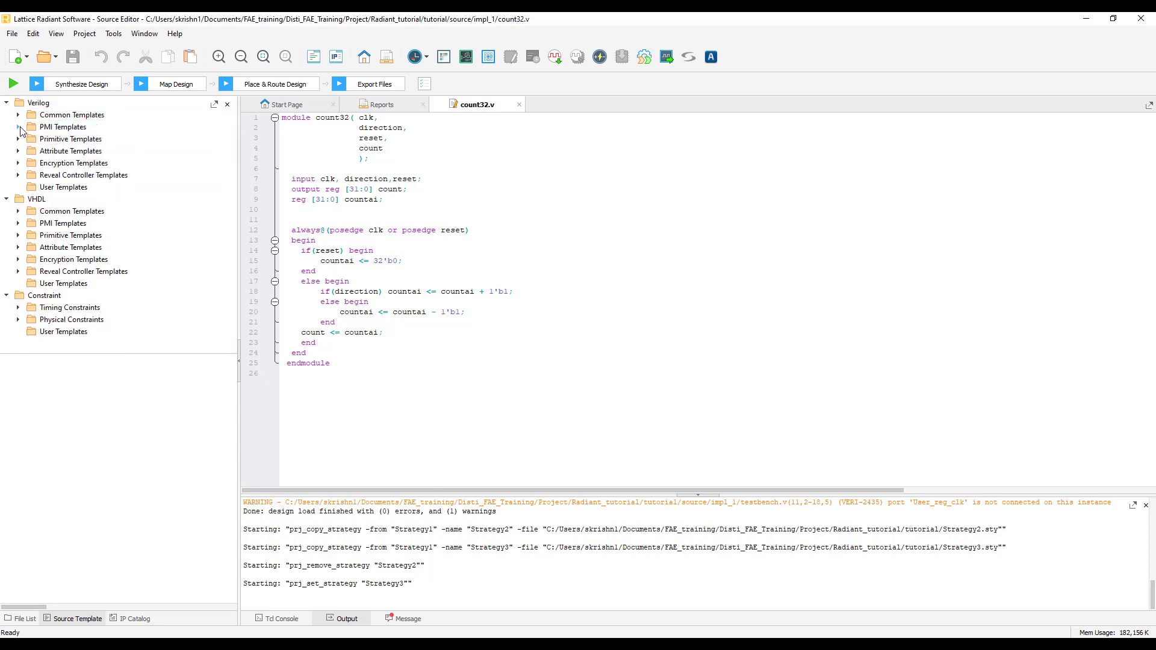
left_click(18, 127)
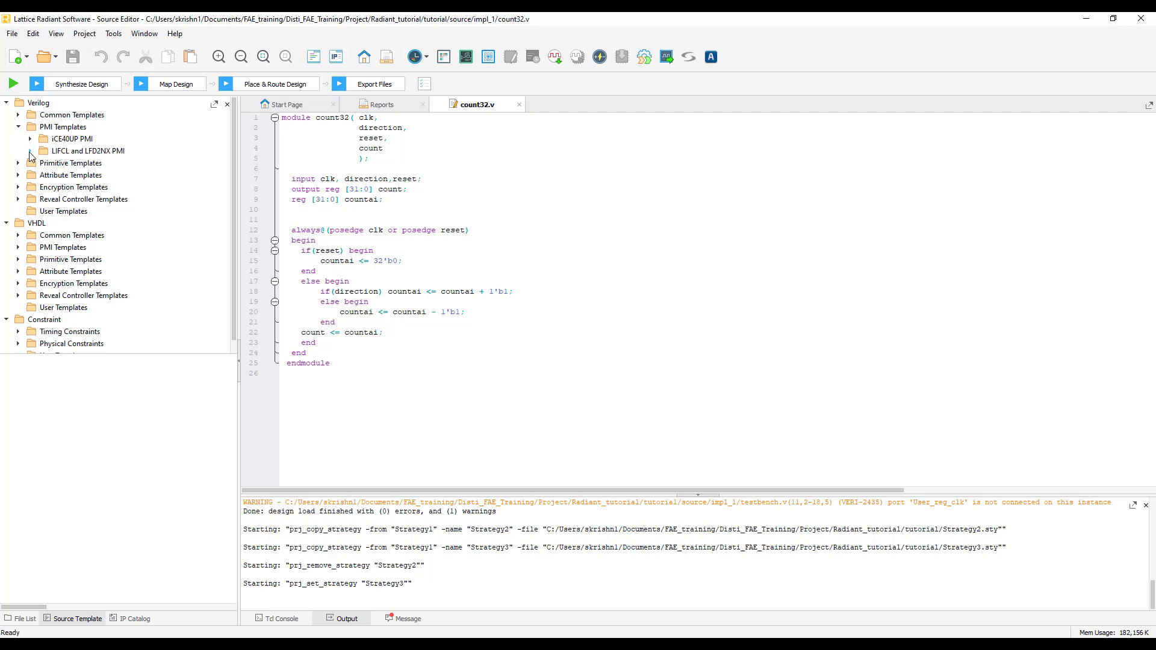
left_click(30, 151)
left_click(30, 151)
left_click(19, 163)
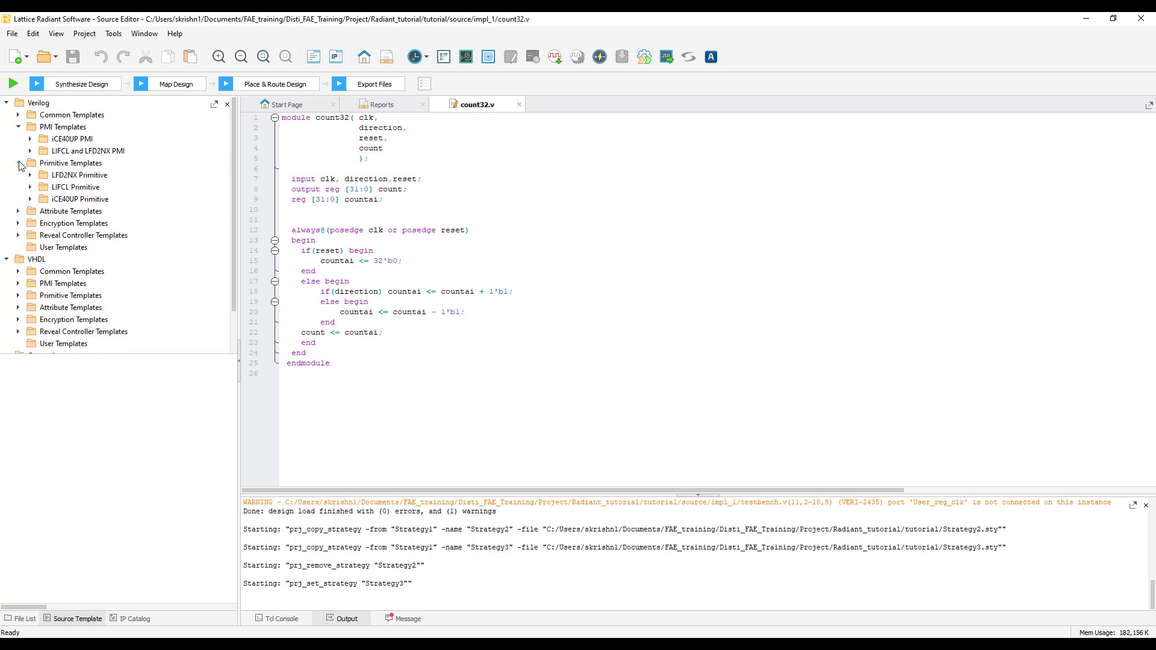
left_click(19, 163)
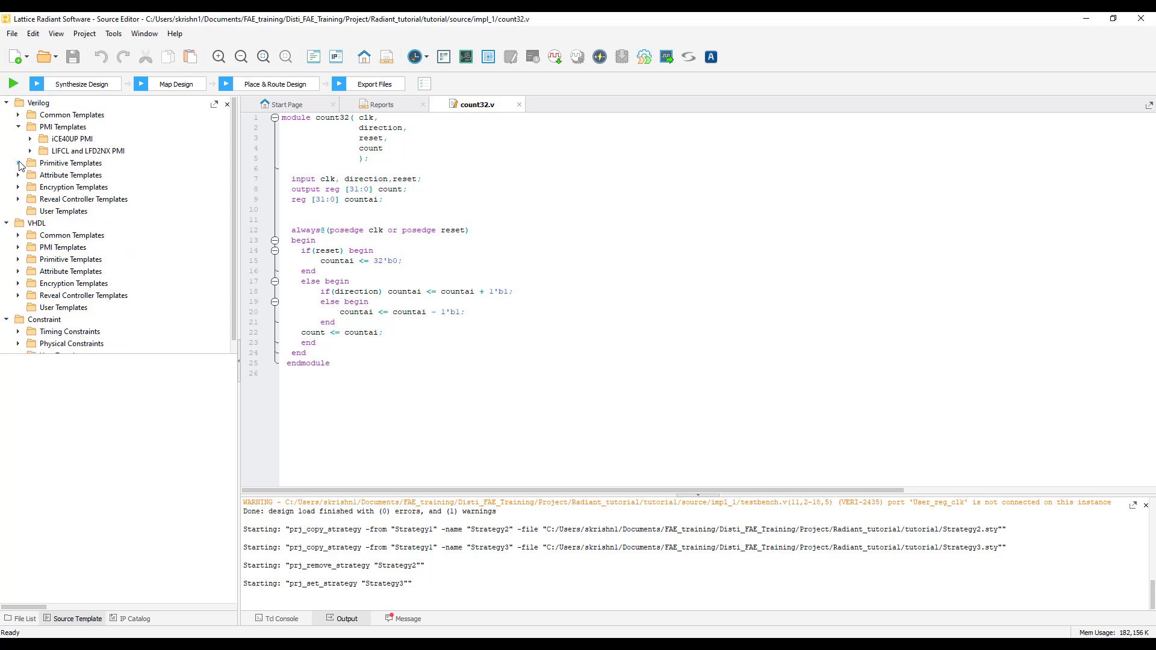
right_click(67, 213)
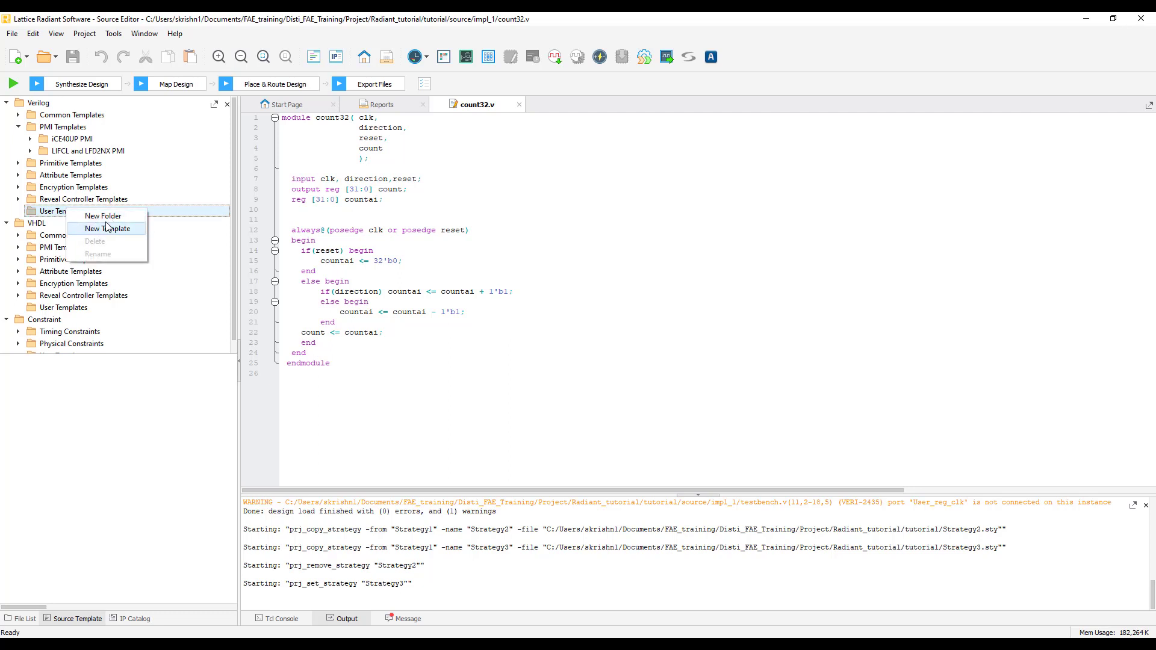
- Drag the Always block template from Verilog Common Templates into count32.v and copy its preview text
left_click(18, 115)
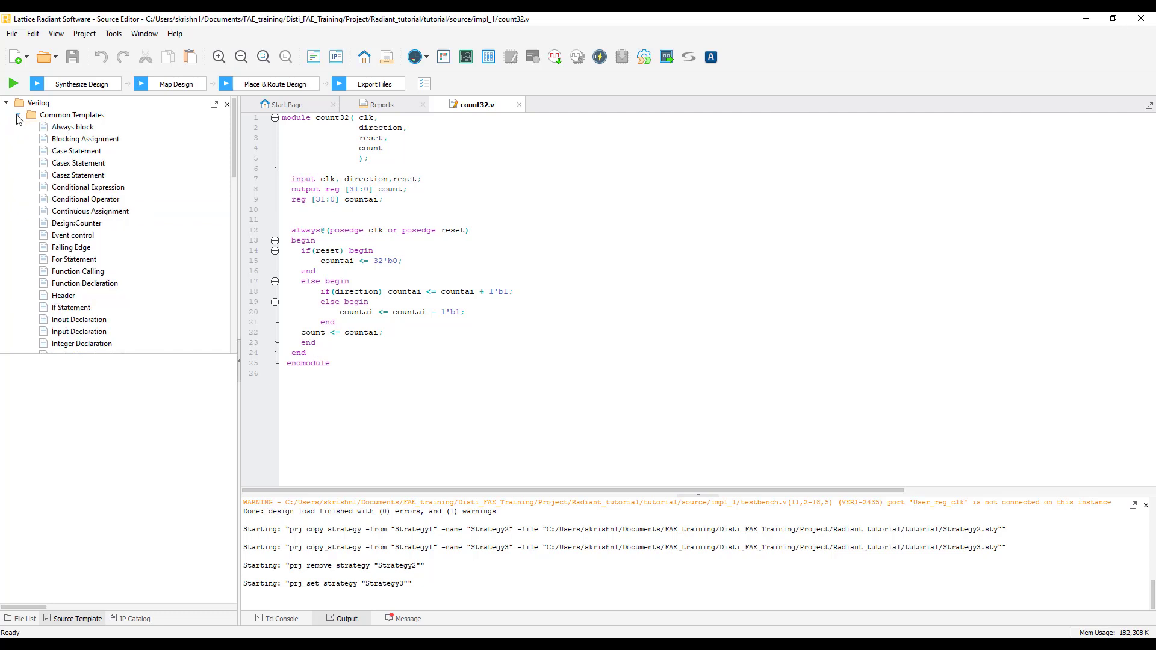
left_click(83, 129)
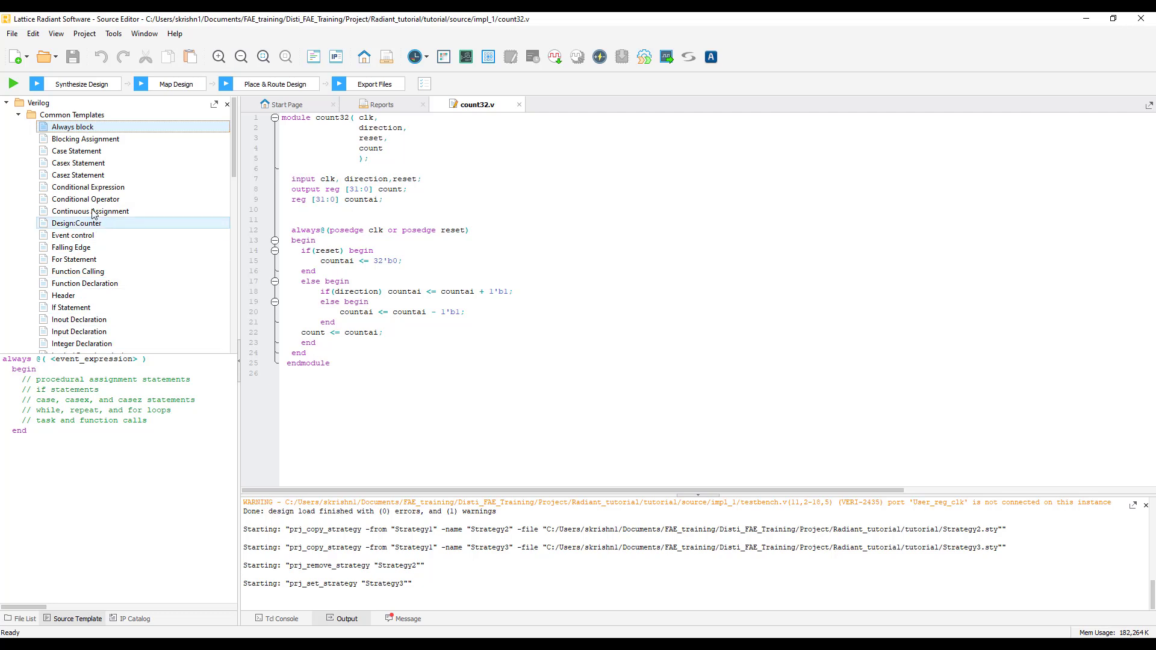
left_click_drag(77, 128, 337, 435)
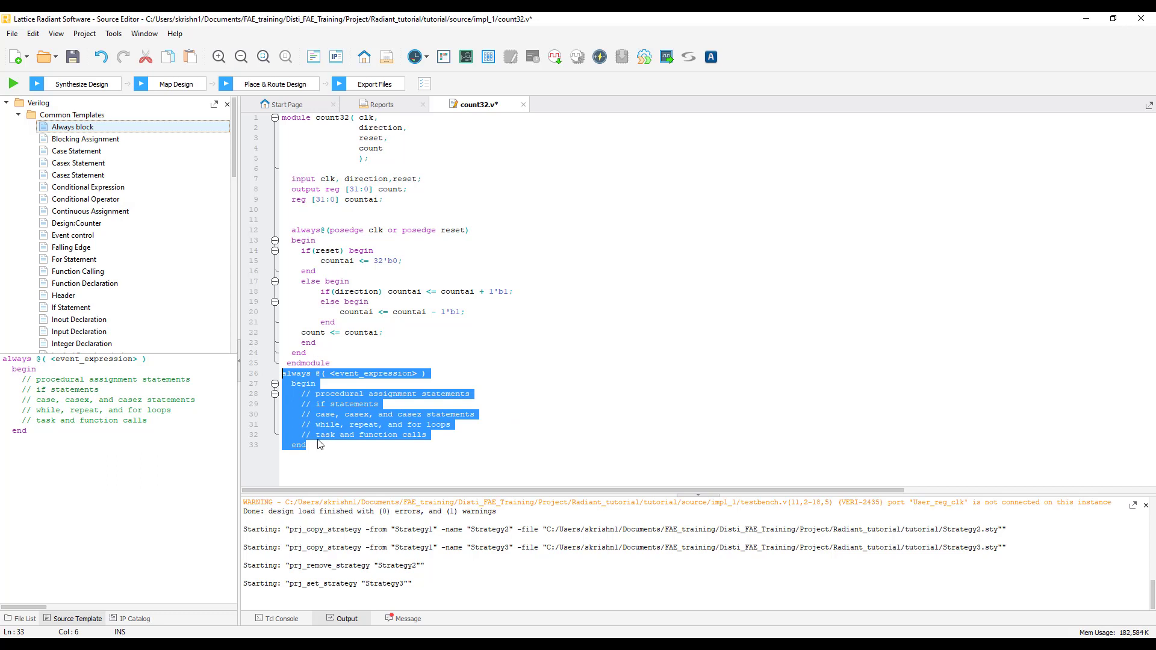
left_click_drag(44, 432, 7, 360)
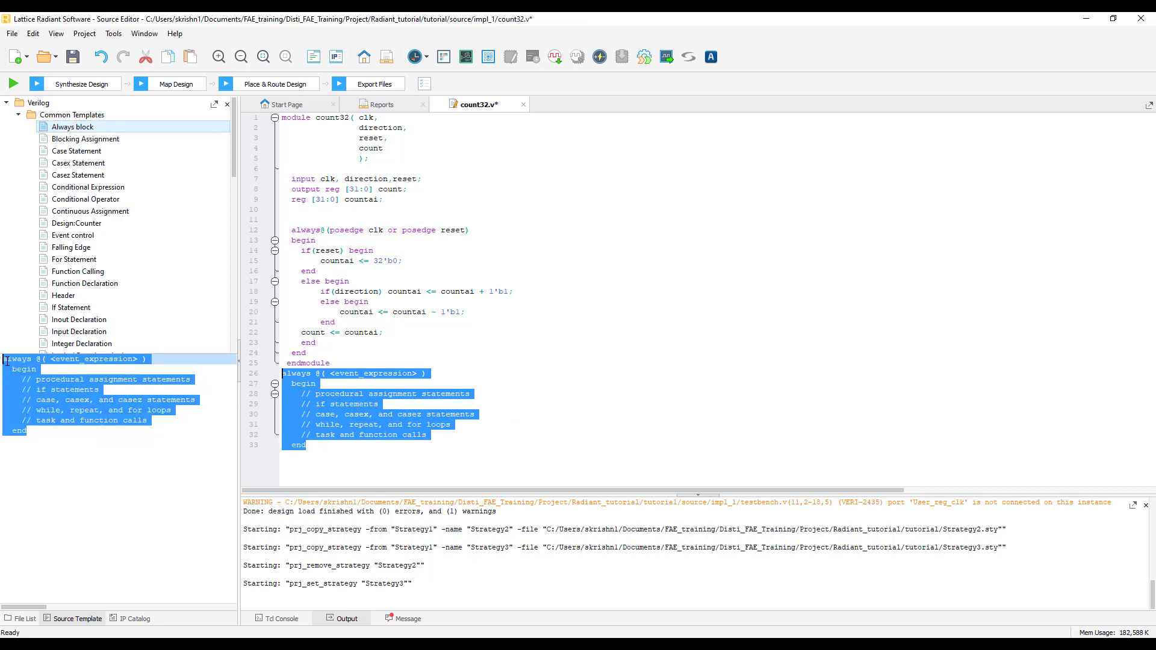
right_click(27, 401)
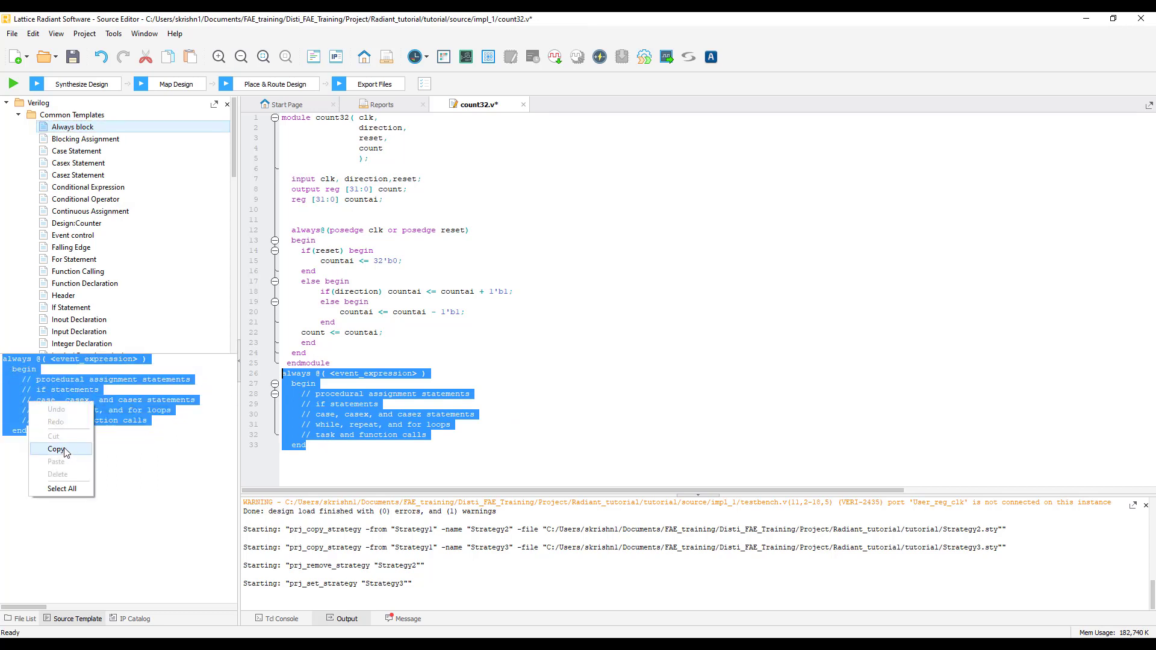
left_click(55, 446)
- Paste the Always block text into count32.v, then bring up the IP Catalog
left_click(299, 470)
right_click(297, 467)
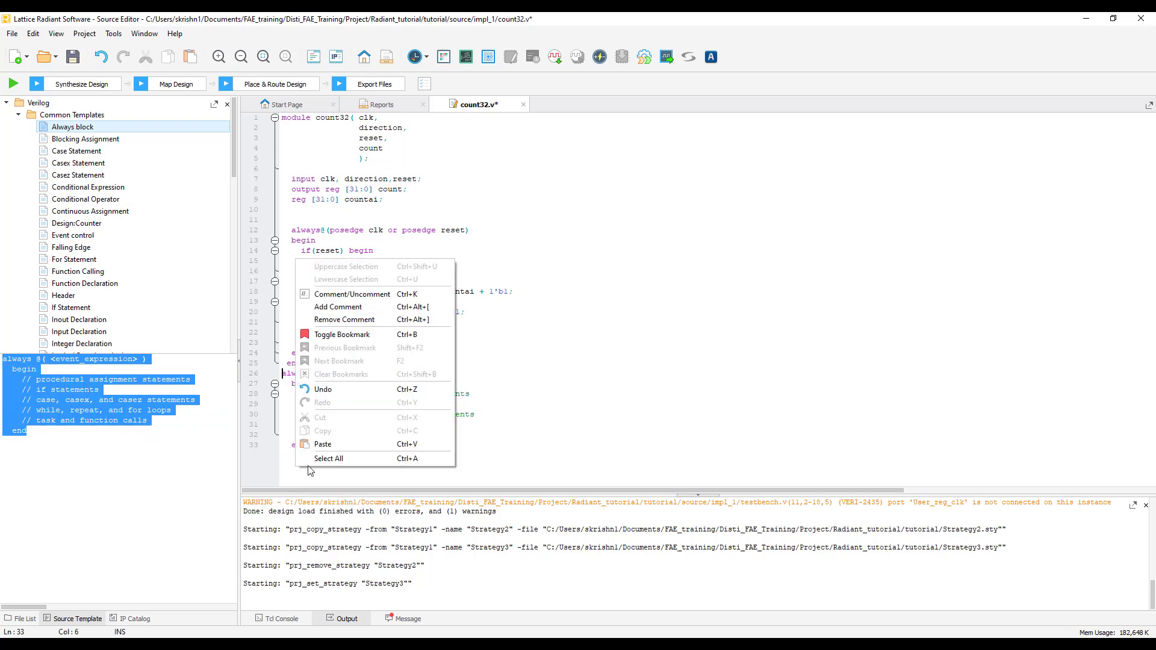
left_click(325, 444)
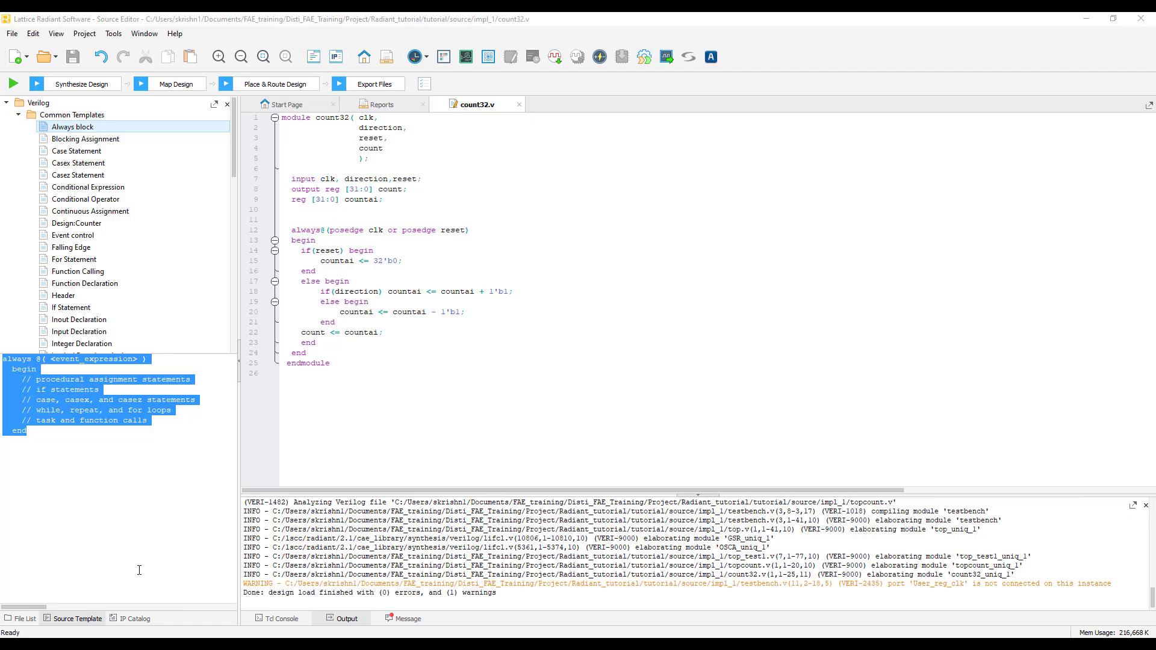
left_click(135, 618)
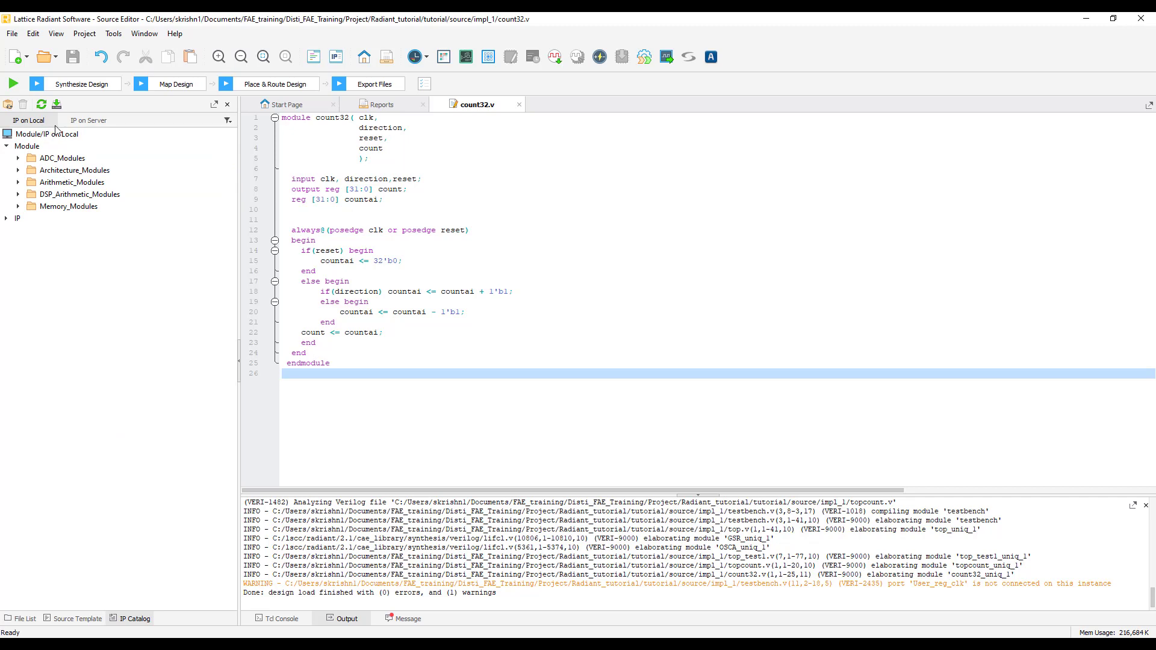
- Check IP on Server, return to IP on Local, and expand the ADC, Architecture, IO, Arithmetic, DSP and Memory folders
left_click(88, 120)
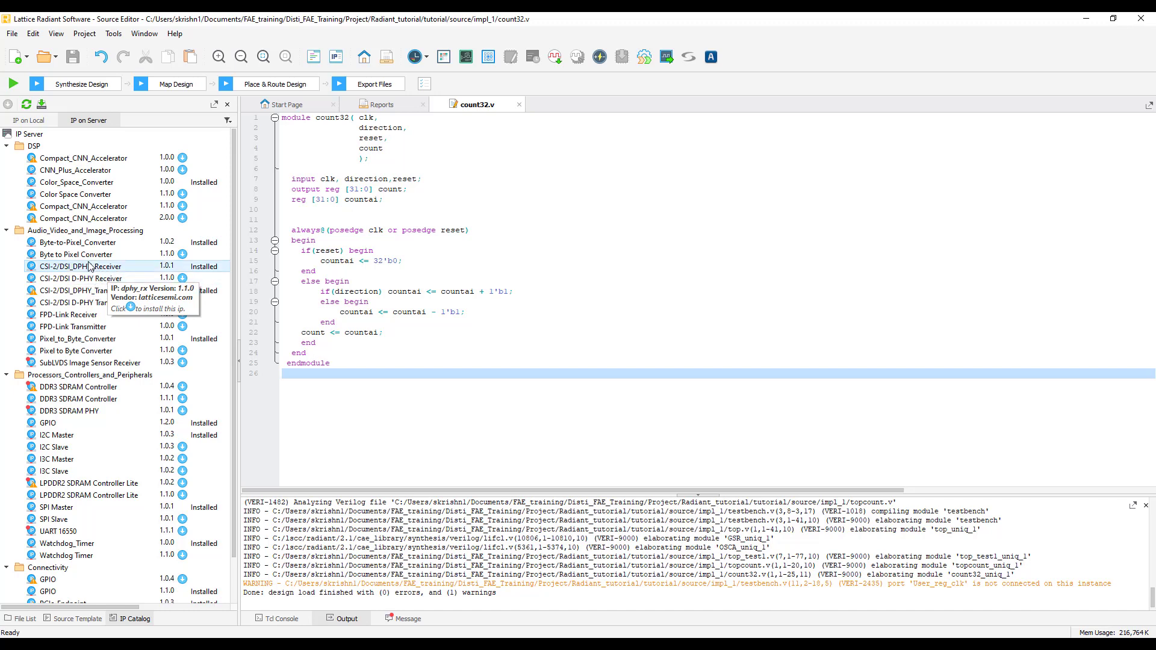
left_click(39, 121)
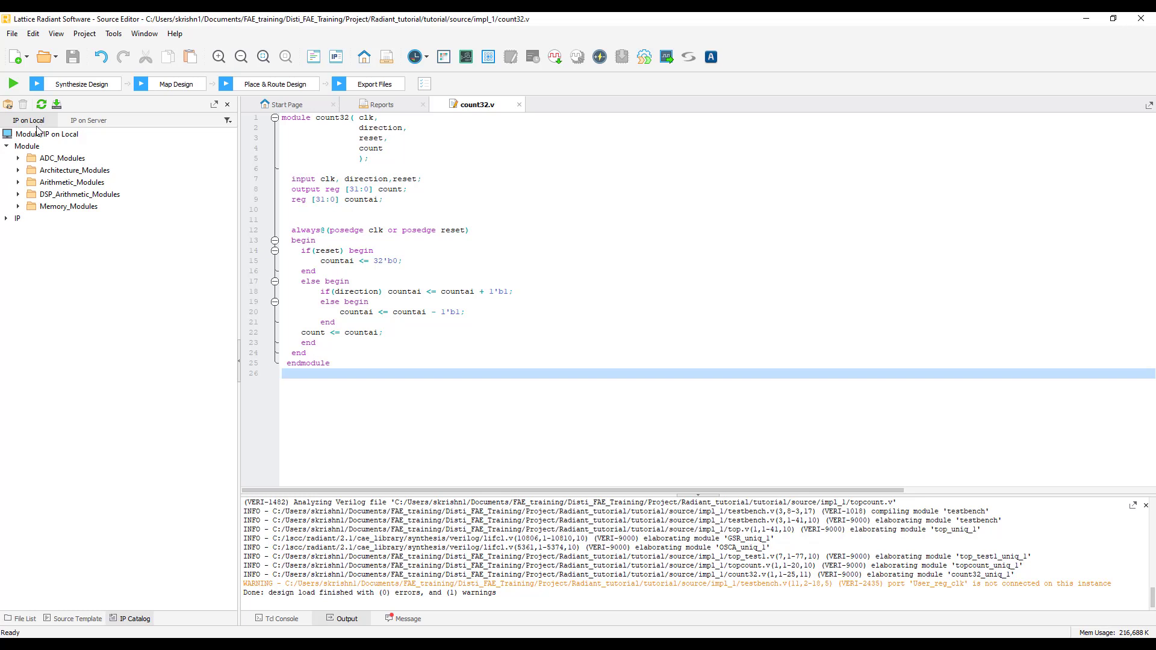
left_click(18, 158)
left_click(18, 182)
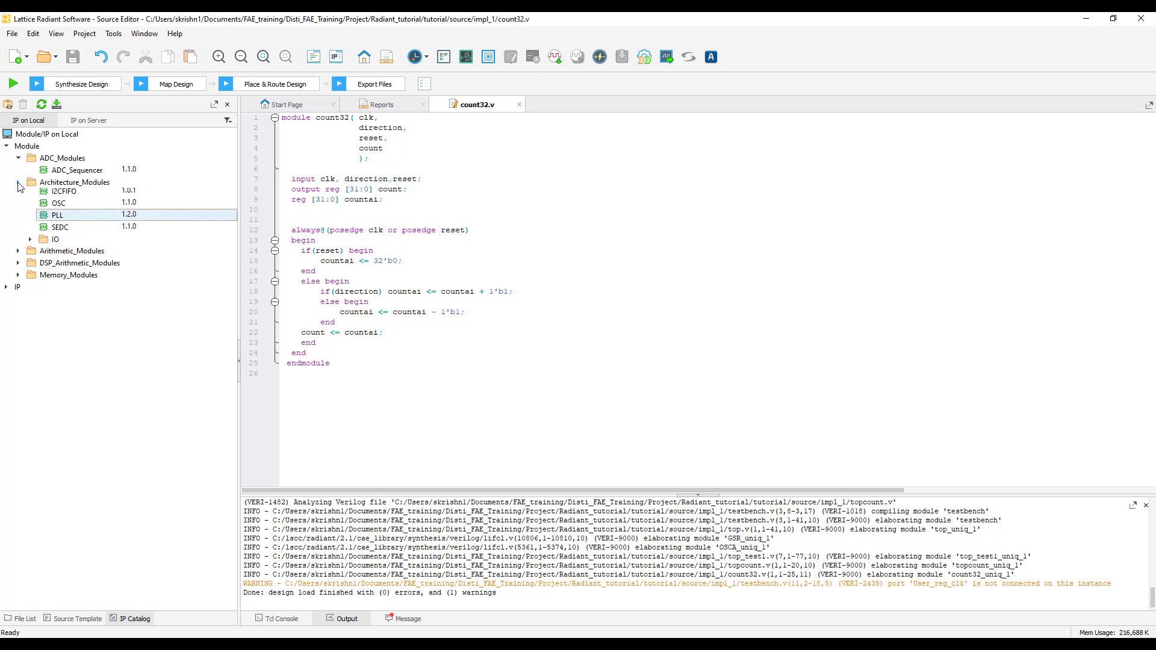
left_click(58, 218)
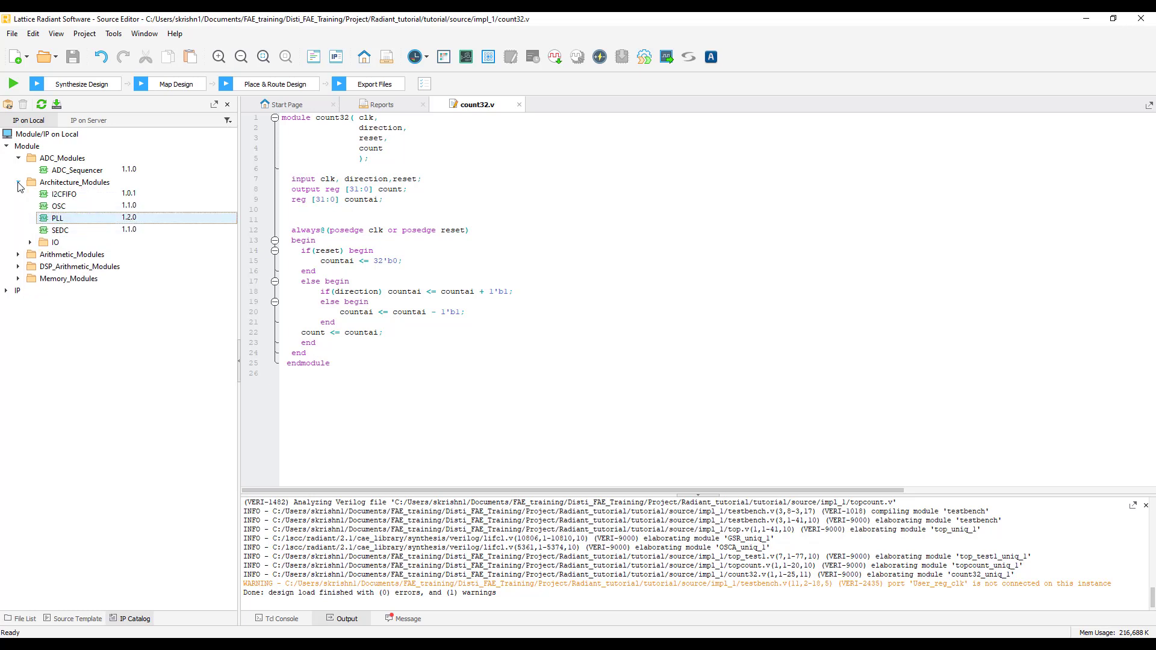
left_click(30, 244)
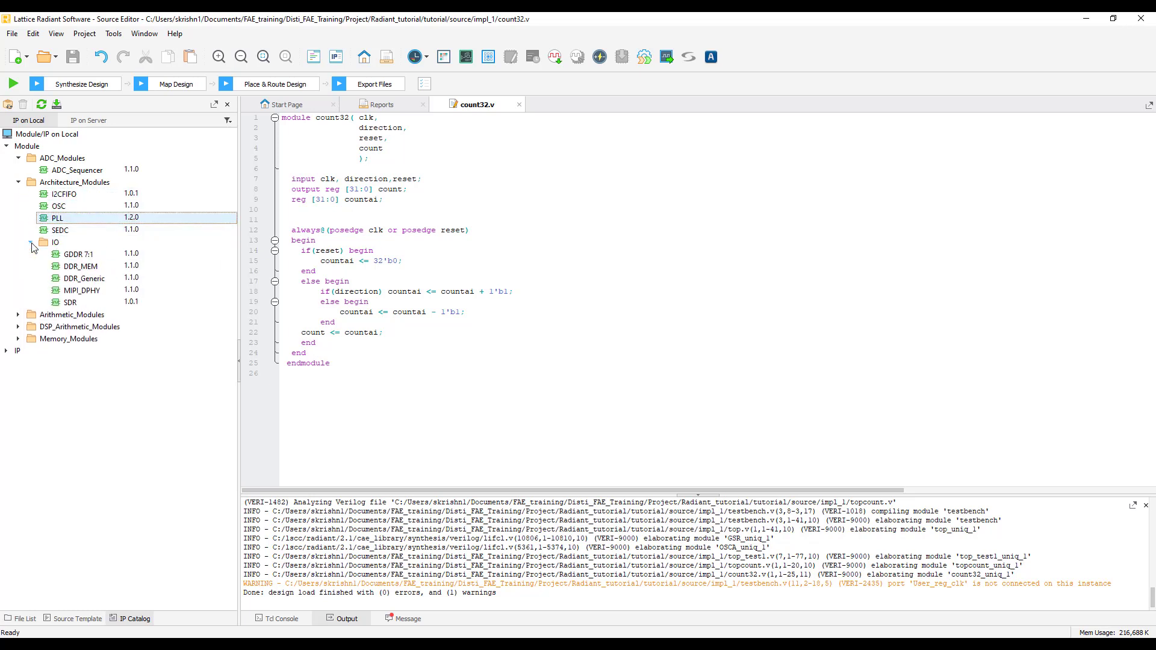
left_click(18, 315)
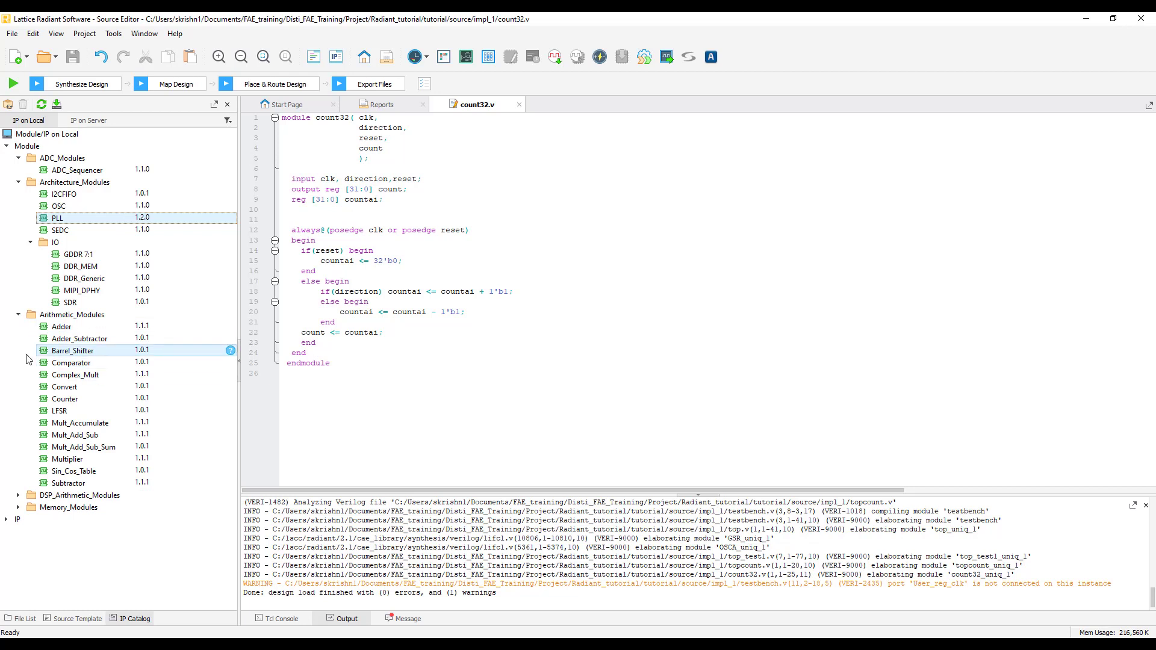
left_click(19, 496)
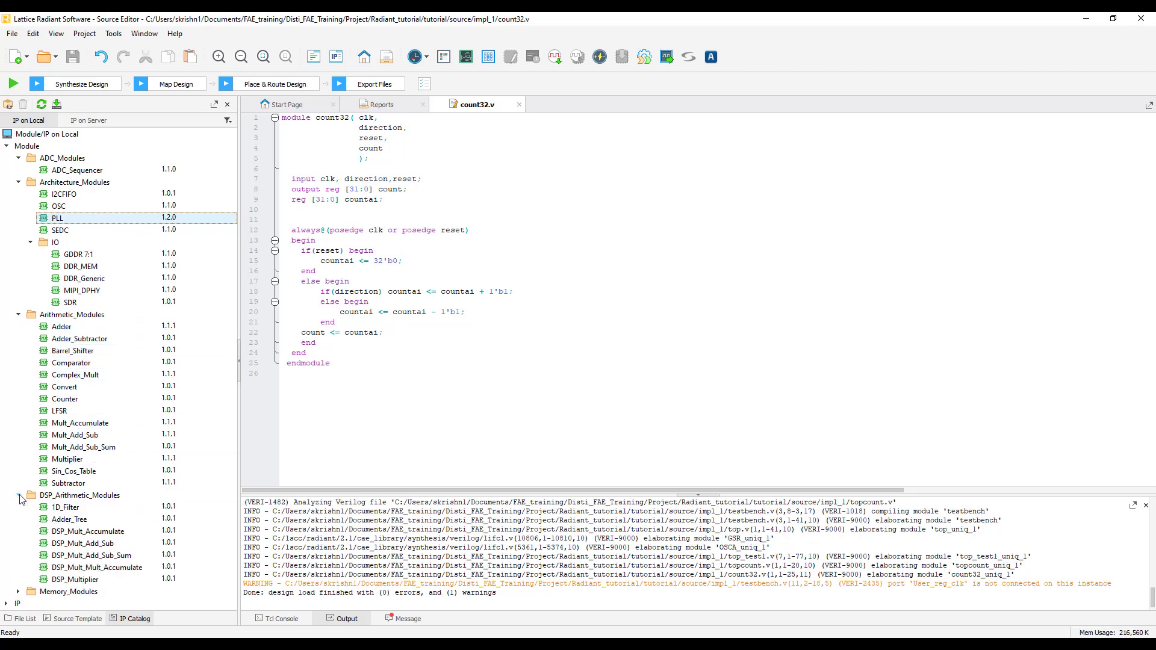
left_click(19, 592)
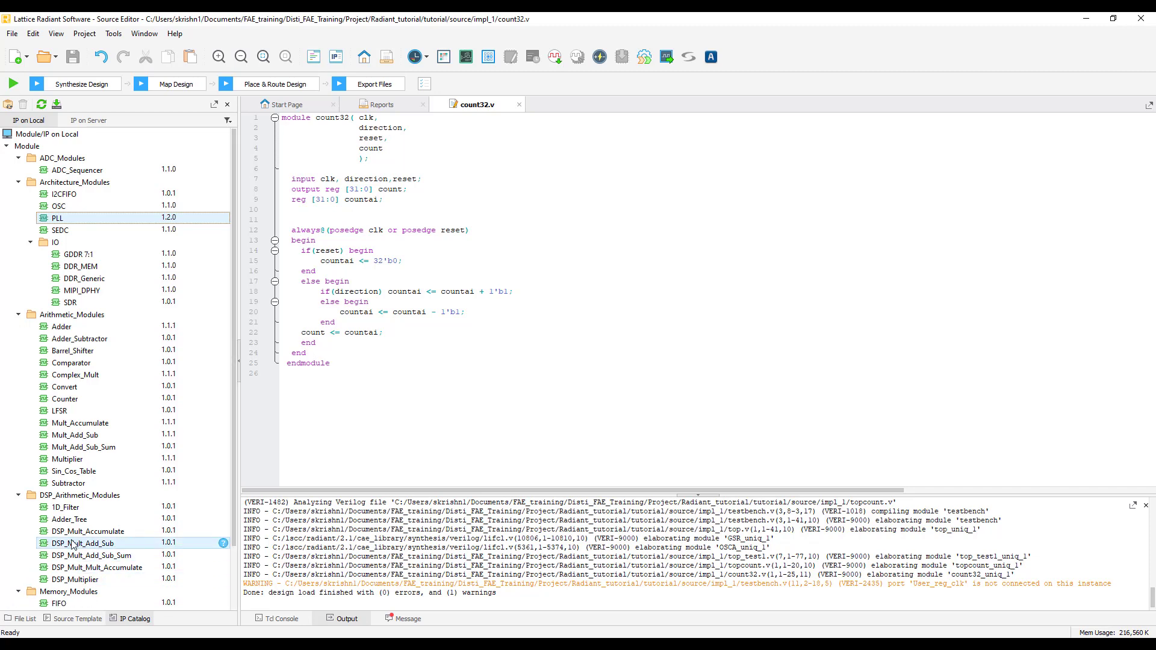
scroll(73, 545, "down", 2)
scroll(72, 545, "up", 2)
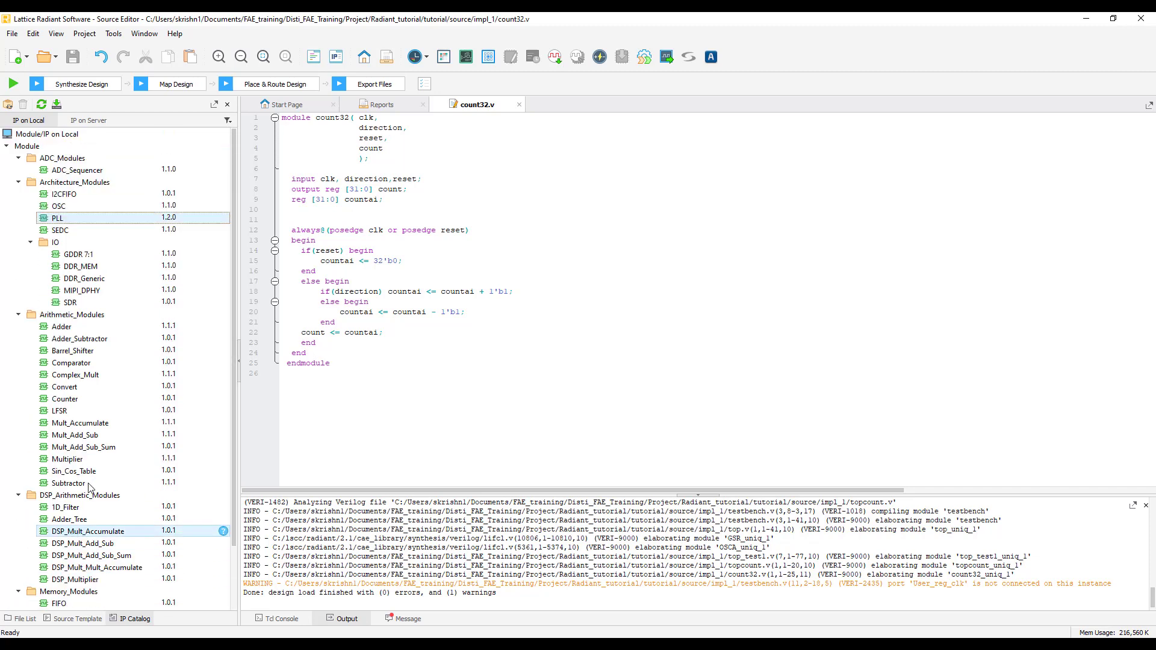
- Open the IP Information page for the PLL 1.2.0 core
left_click(224, 219)
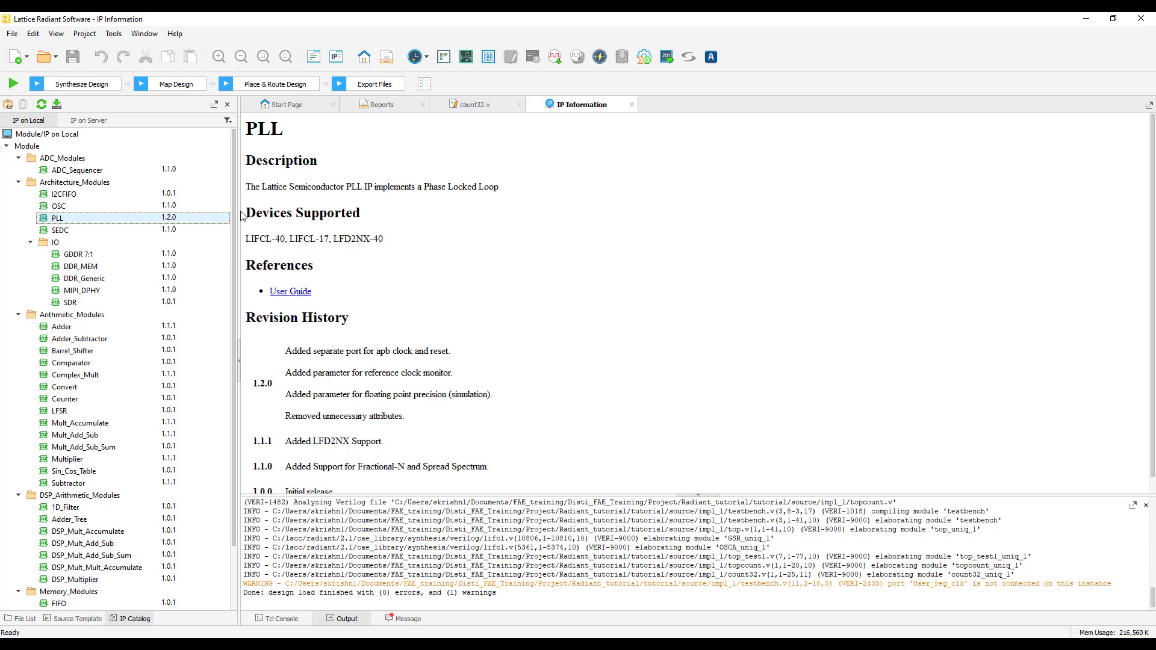
mouse_move(88, 224)
- Create component my_pll from PLL 1.2.0 with calculated default parameters, generate it, and insert it into the project
double_click(60, 221)
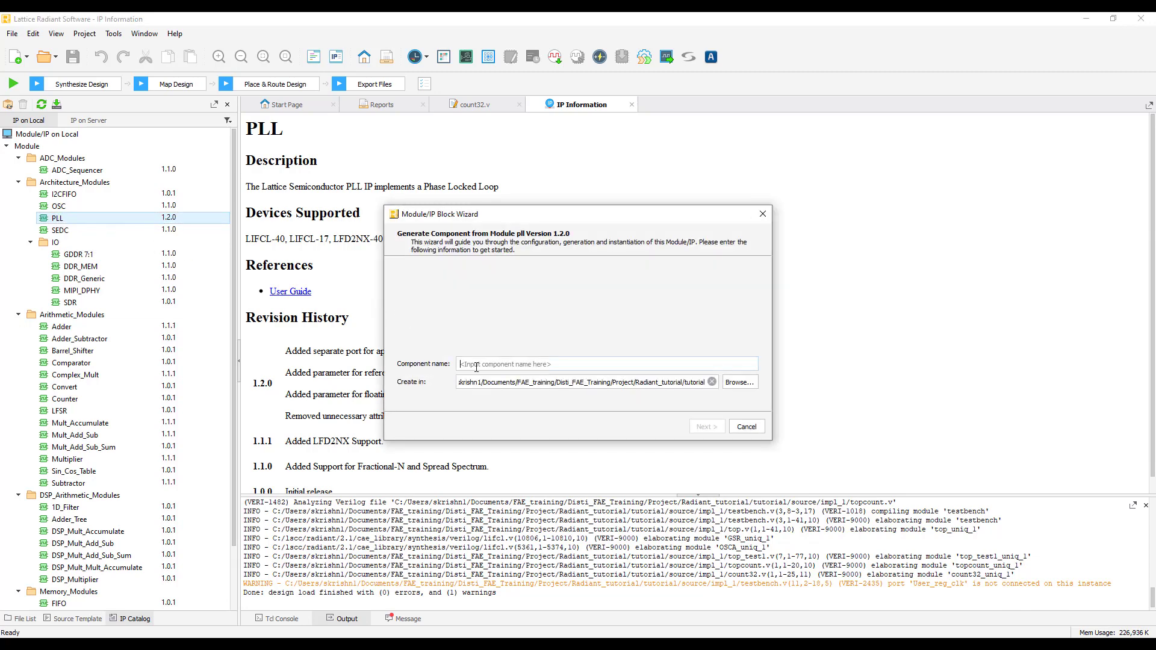
type("my_pll")
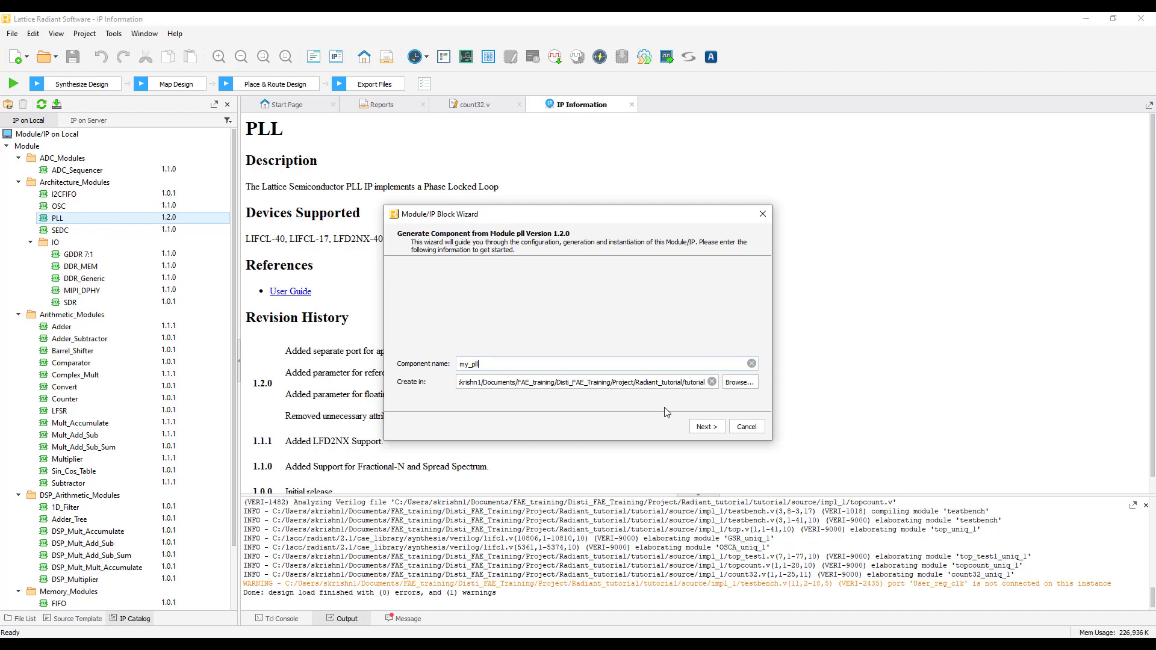
left_click(713, 429)
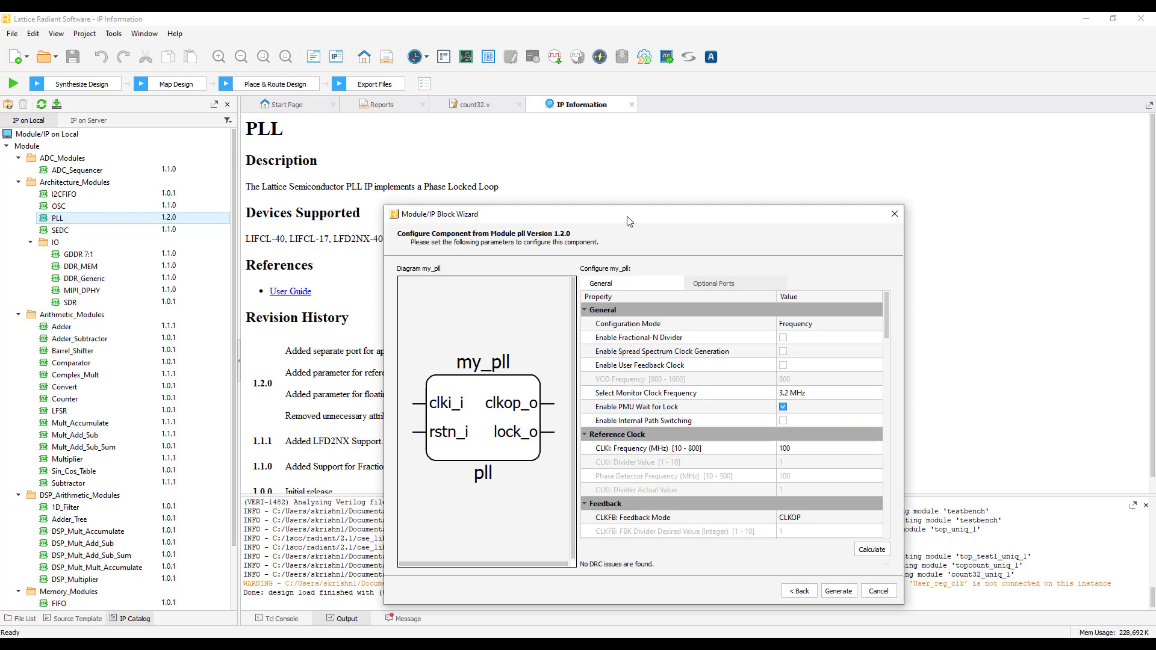
left_click_drag(628, 221, 565, 143)
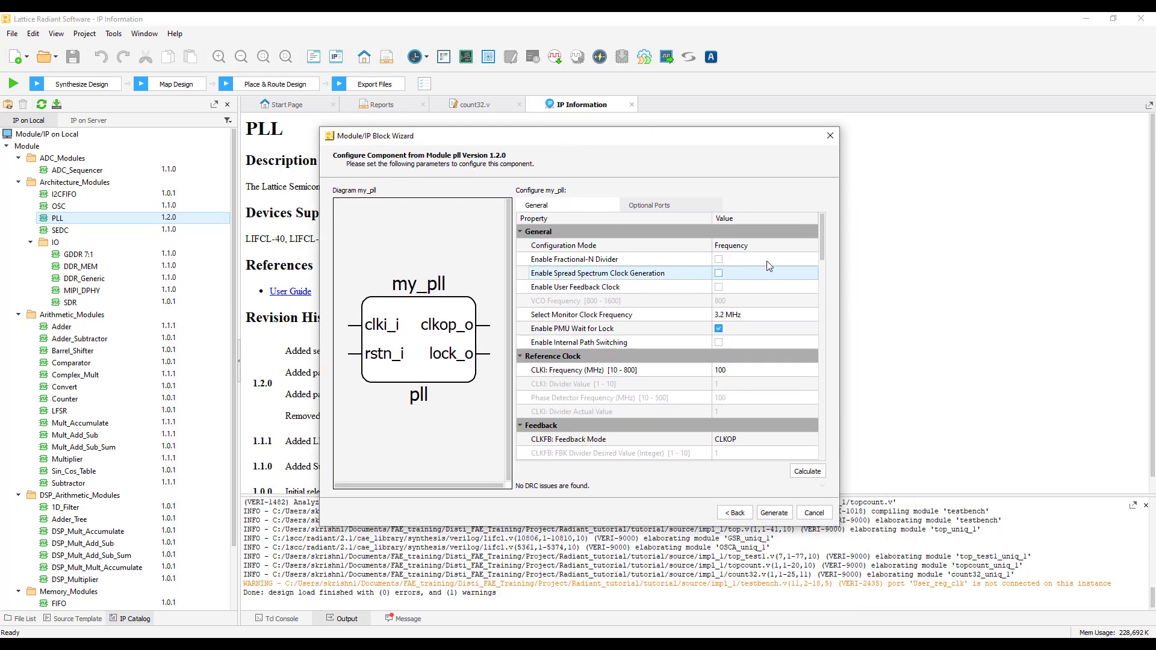
mouse_move(824, 256)
left_mouse_down()
mouse_move(825, 301)
mouse_move(820, 244)
left_mouse_up()
left_click(807, 472)
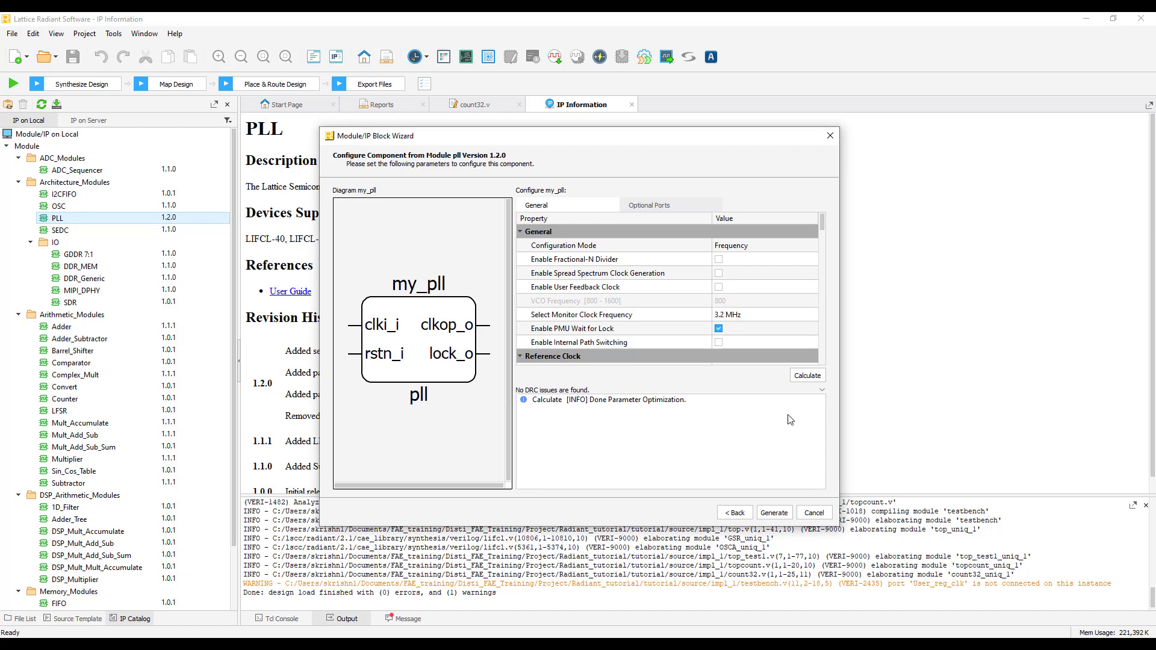
left_click(774, 515)
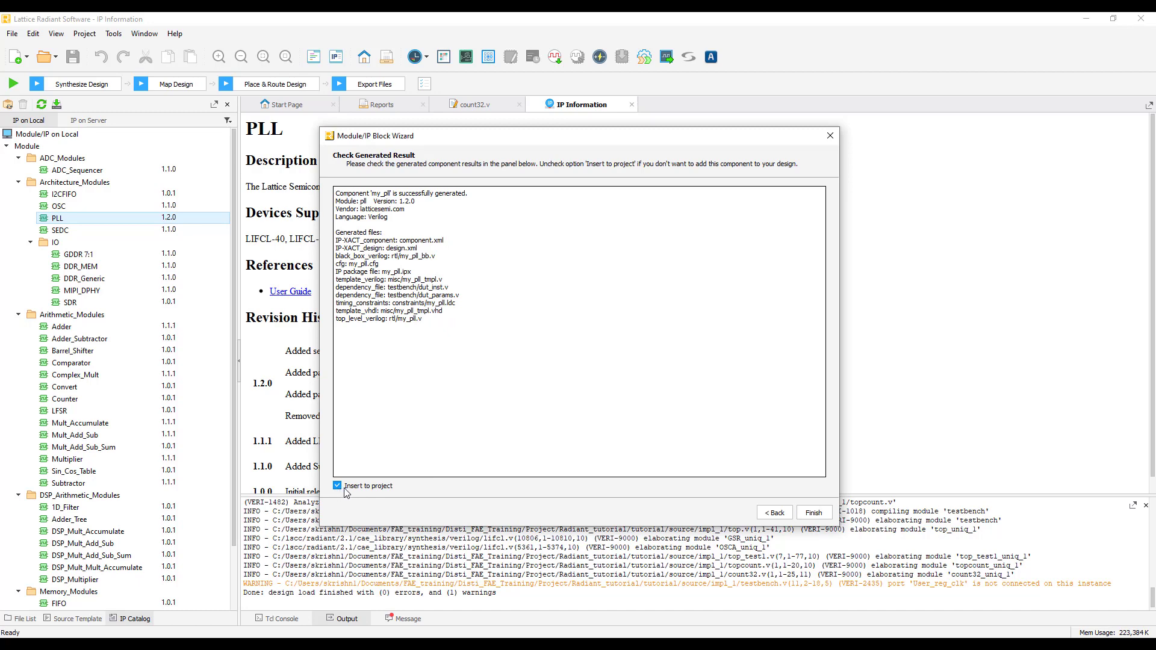
left_click(814, 512)
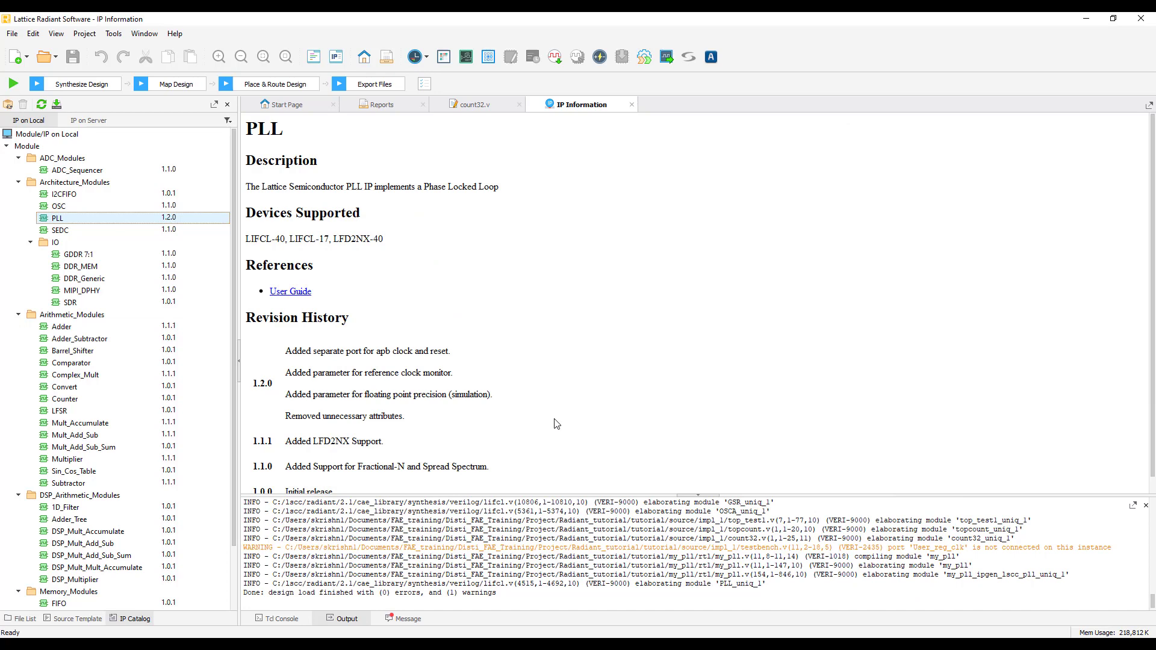
- Open source/impl_1/top.v from the project's File List
left_click(26, 619)
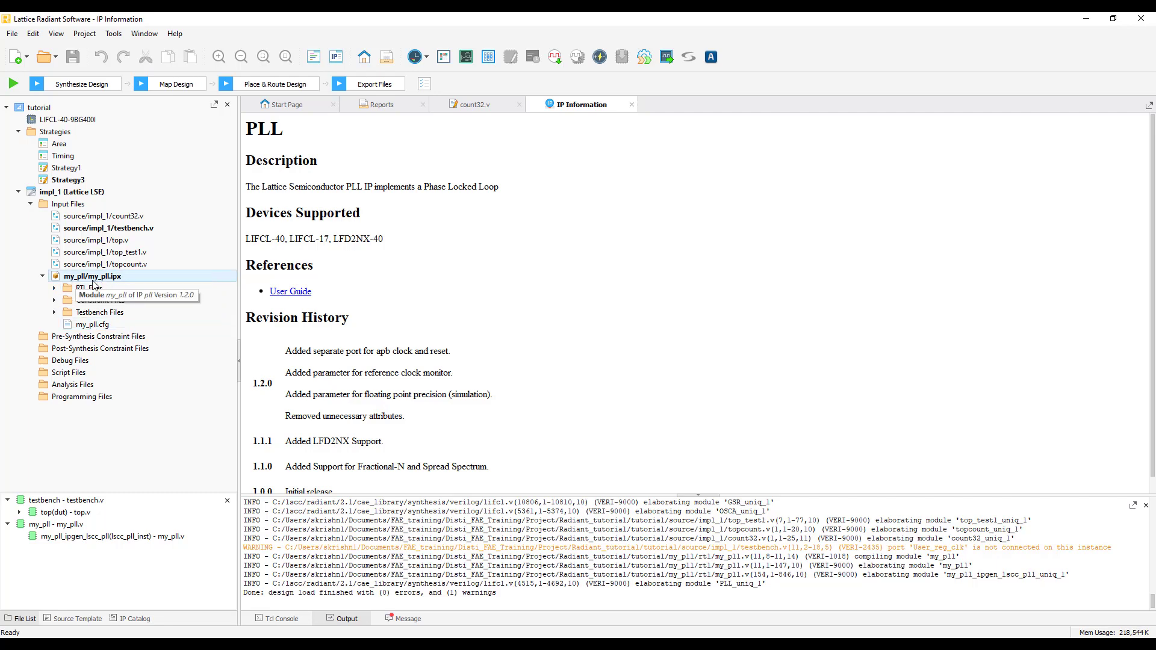
double_click(96, 239)
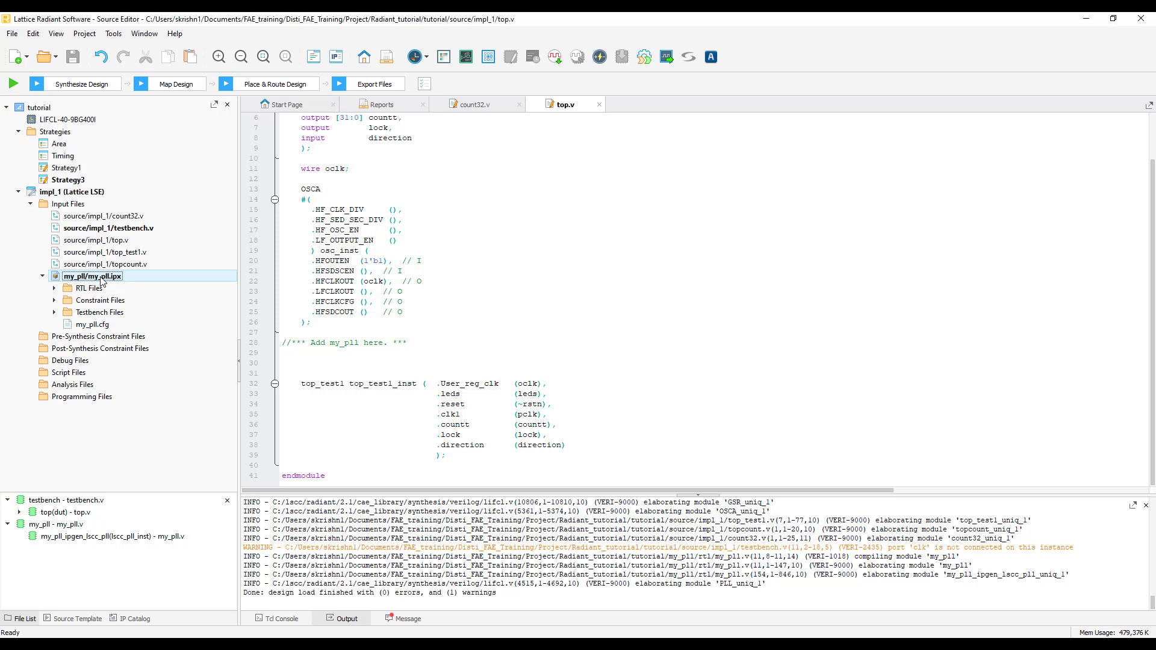
- Paste the my_pll Verilog instantiation below the Add my_pll comment and name the instance oll_inst
right_click(101, 280)
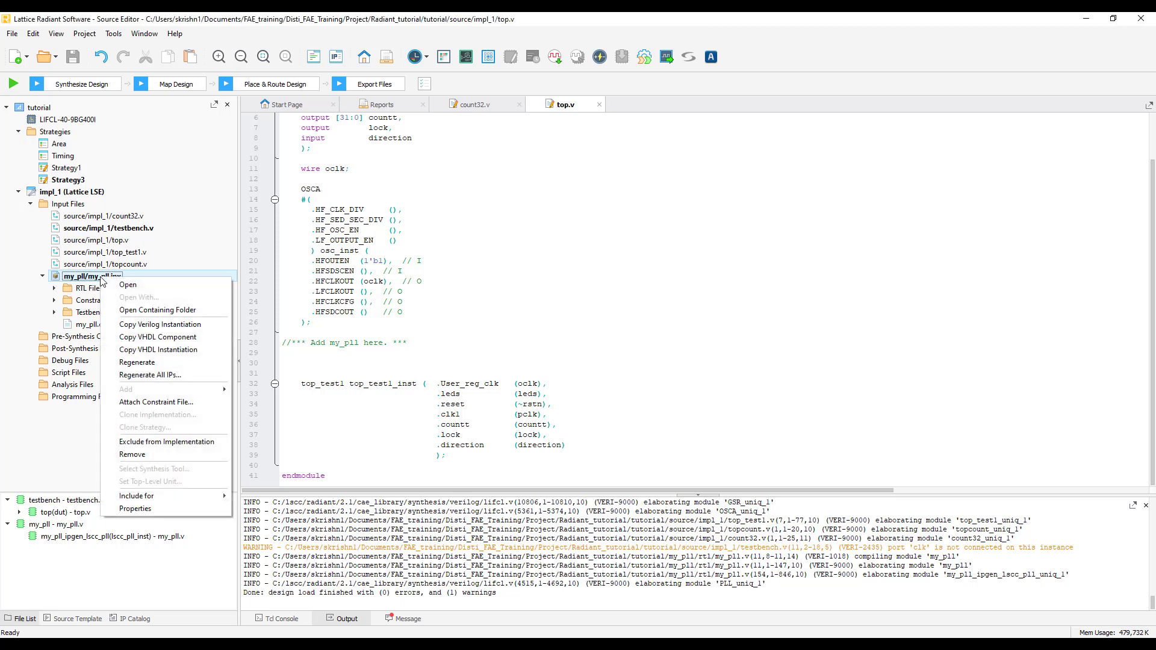
left_click(171, 325)
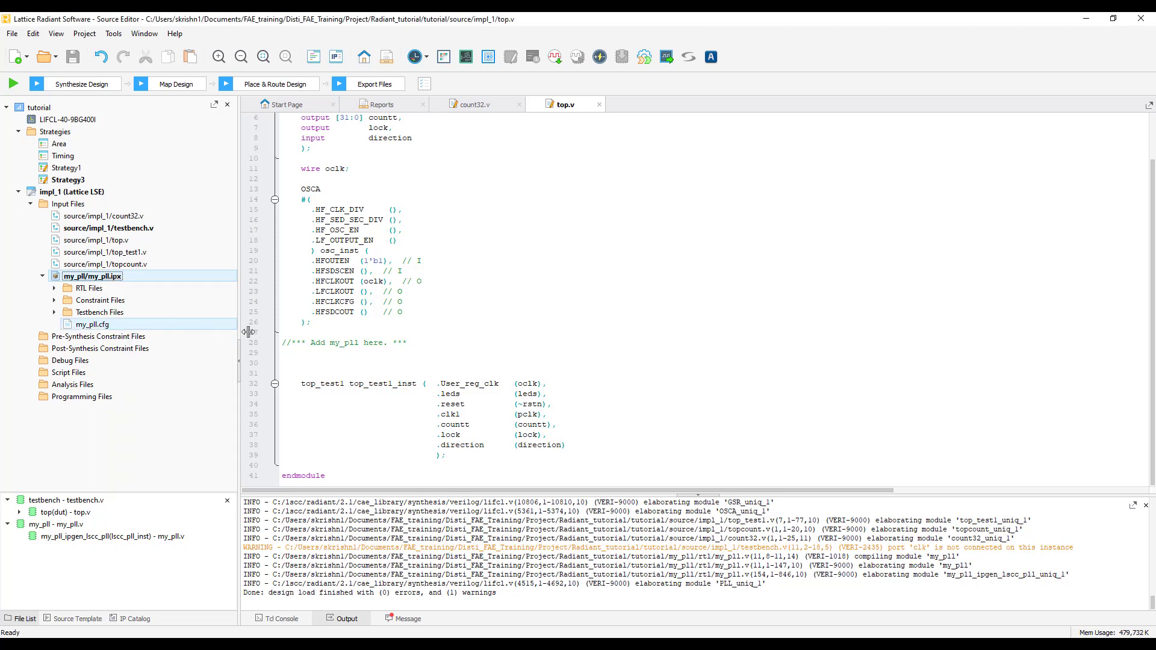
left_click(307, 353)
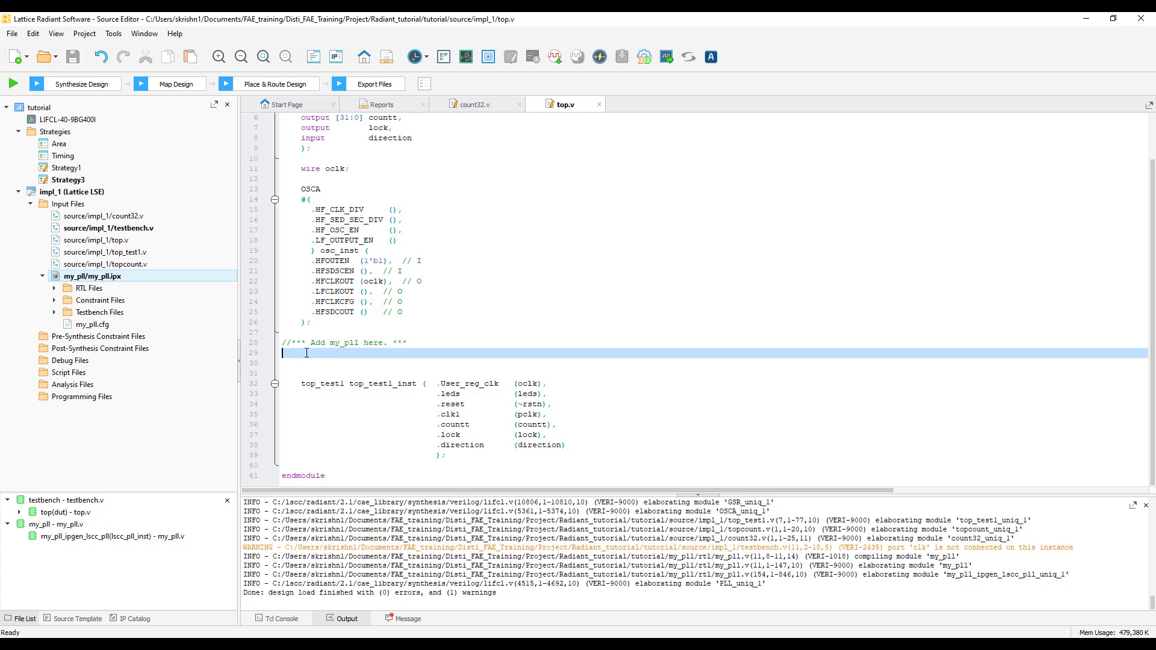
key("ctrl+v")
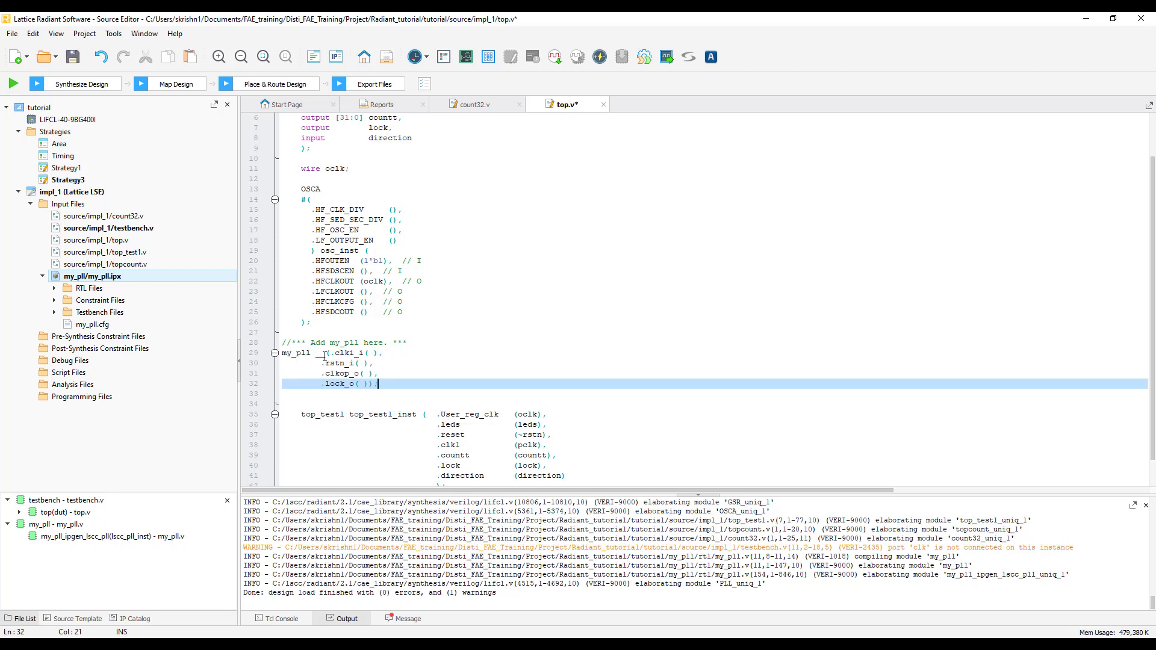
left_click(324, 353)
key("BackSpace")
key("BackSpace")
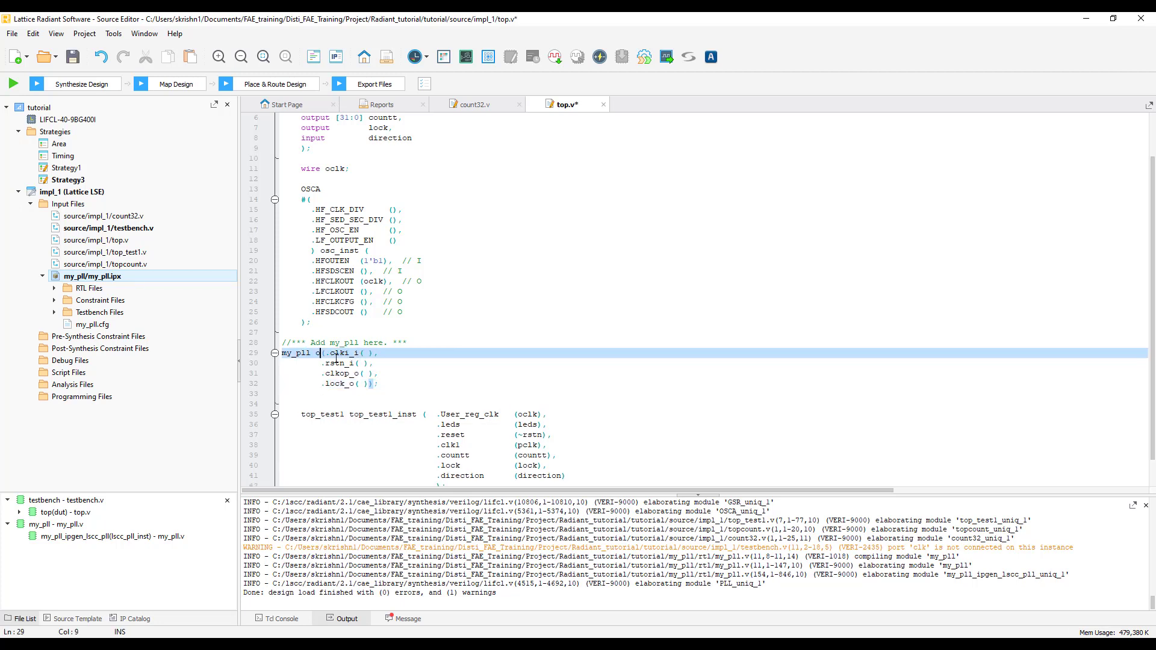
type("oll_inst")
- Connect clki_i, rstn_i, clkop_o and lock_o to clk, rstn, pclk and lock, and save top.v
left_click(396, 353)
type("olk")
left_click(363, 363)
type("rstn")
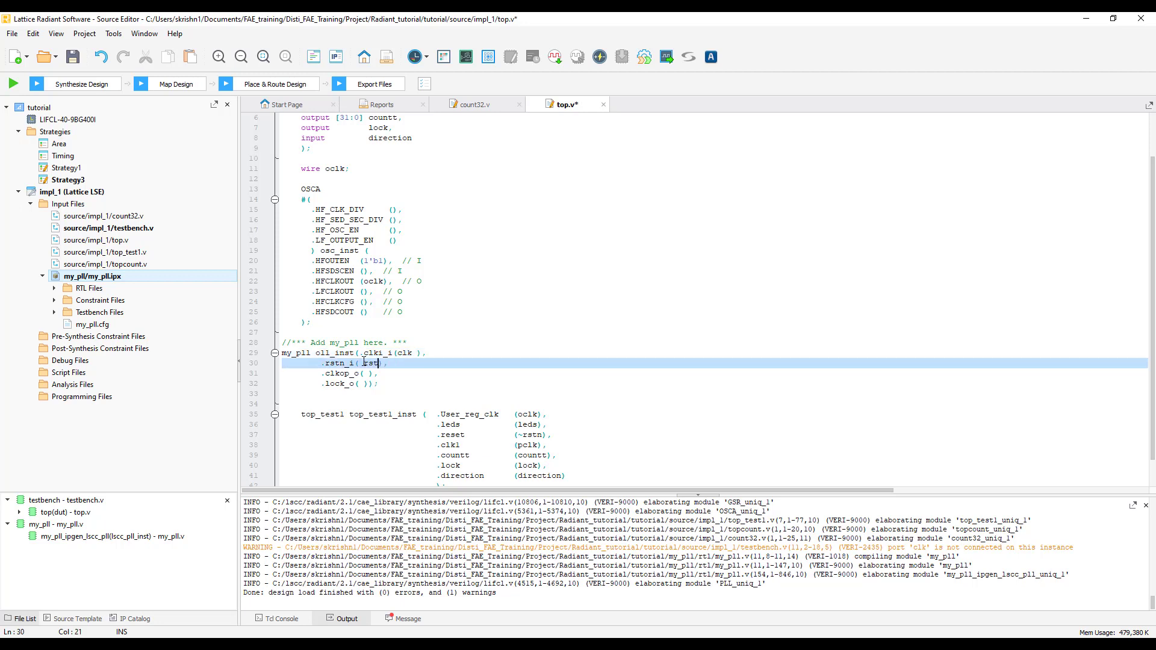
left_click(369, 373)
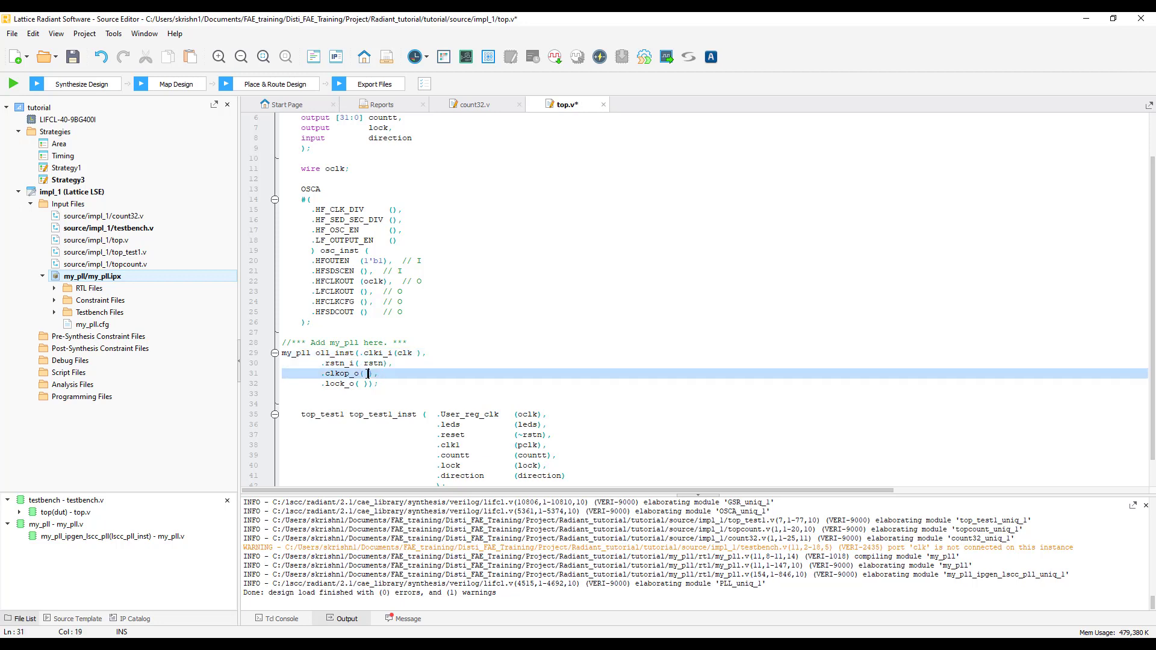
type("pclk")
left_click(363, 384)
type("lo")
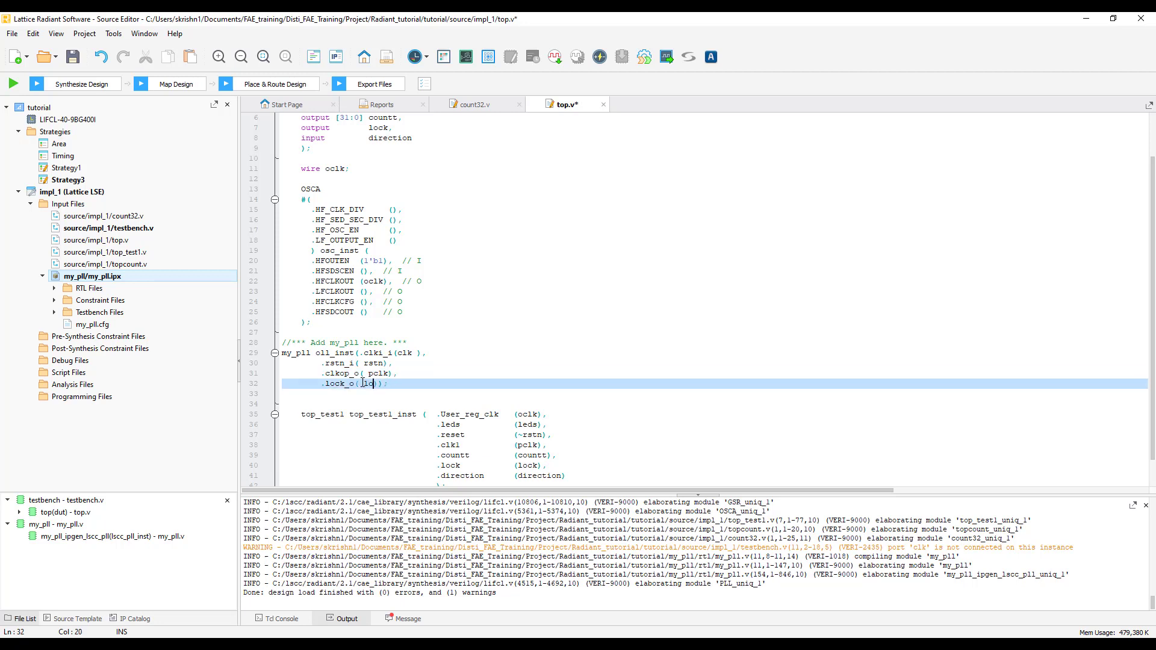
type("ck")
left_click(412, 384)
key("ctrl+s")
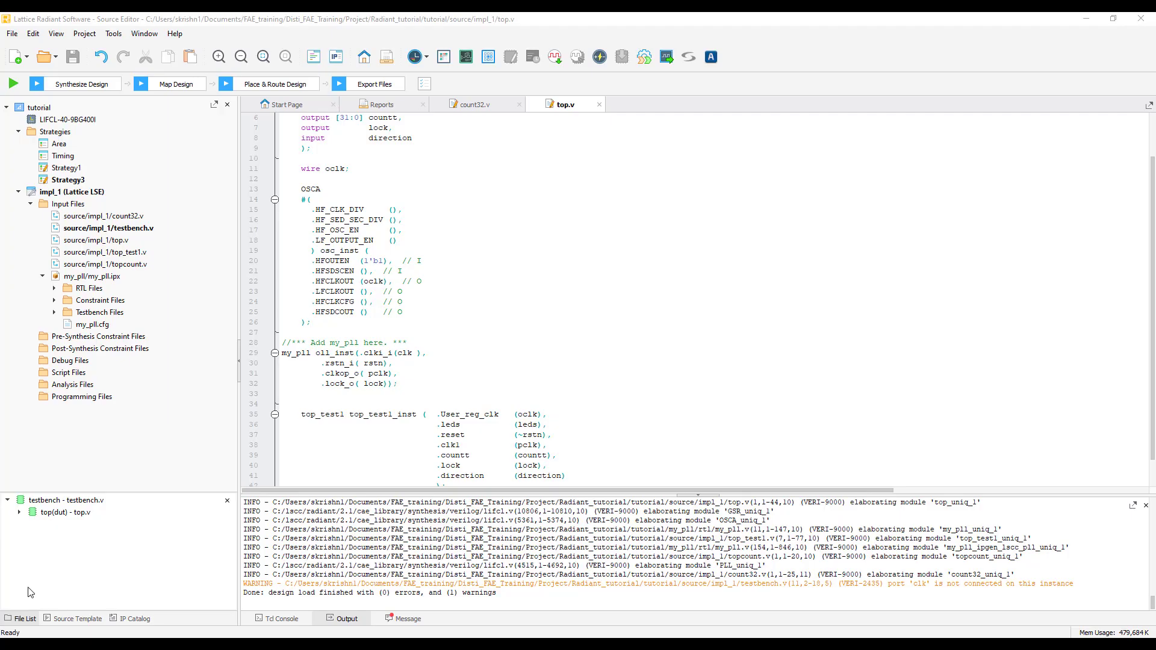
- Expand top(dut) in the hierarchy and select my_pll(oll_inst)
left_click(19, 512)
left_click(75, 542)
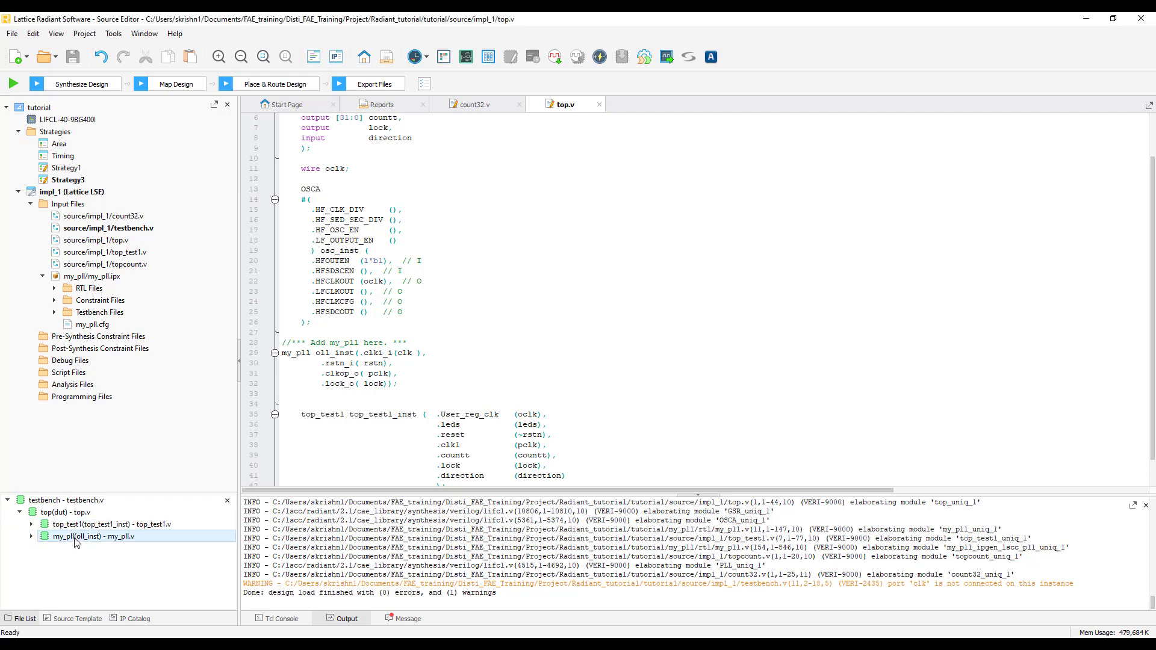